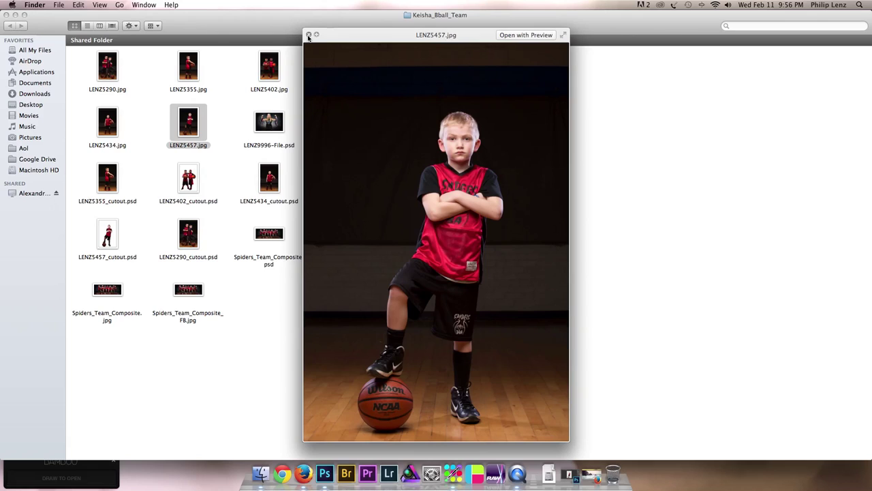
# Preview the LENZ9996-File.psd image from the Keisha_Bball_Team folder at full size
pyautogui.click(308, 35)
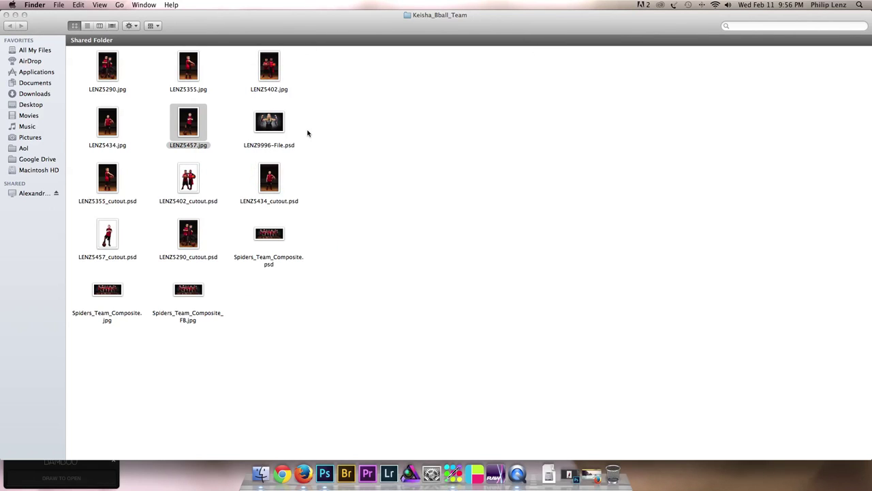
pyautogui.click(229, 123)
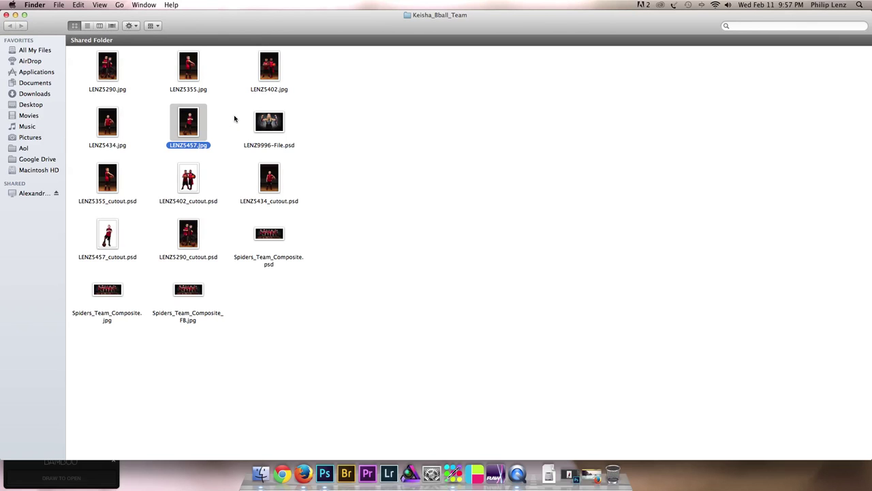
pyautogui.click(235, 119)
pyautogui.click(278, 123)
pyautogui.press('space')
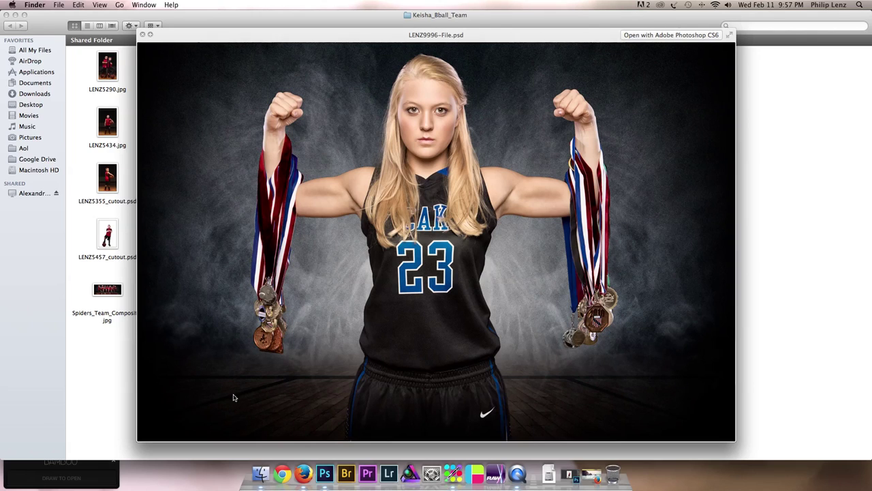
pyautogui.click(143, 34)
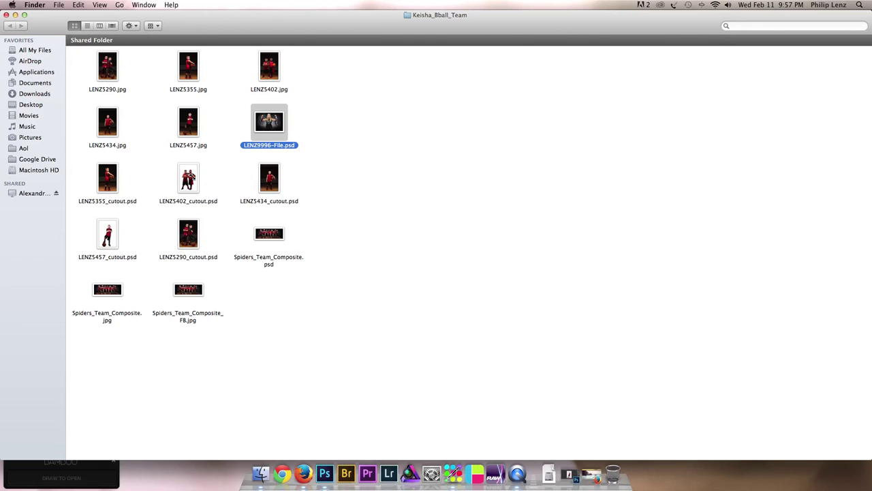
# Preview the LENZ5402_cutout.psd cutout and the finished Spiders_Team_Composite.jpg image
pyautogui.click(191, 179)
pyautogui.press('space')
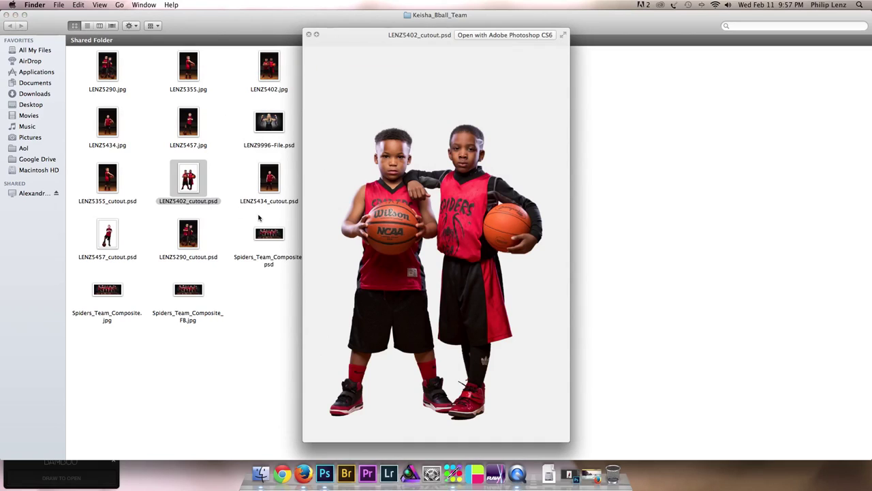
pyautogui.press('space')
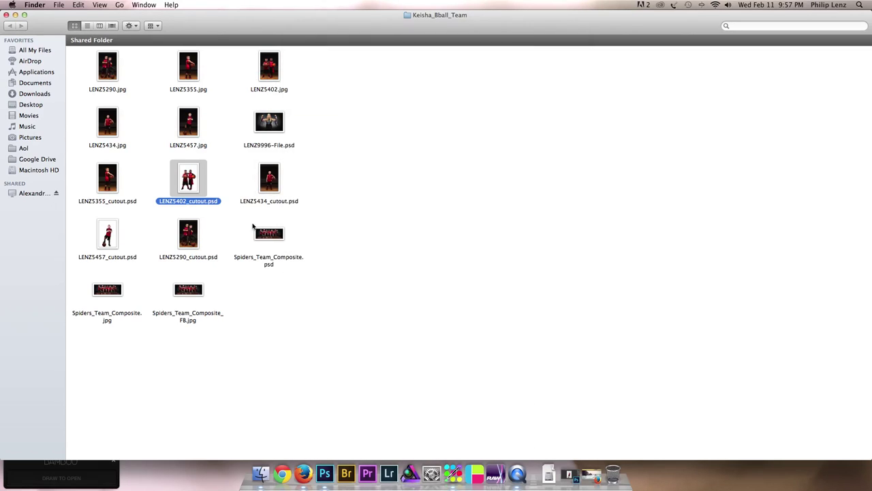
pyautogui.click(121, 296)
pyautogui.press('space')
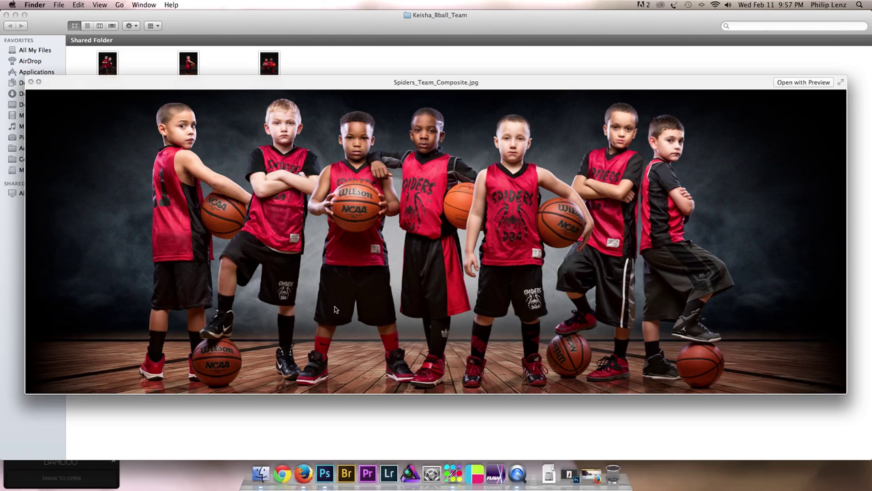
pyautogui.press('space')
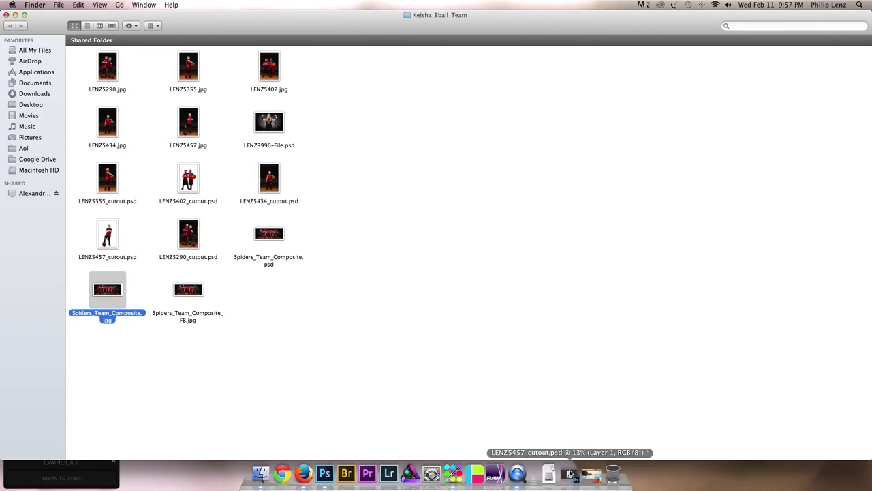
# Switch to LENZ5457_cutout.psd in Photoshop, hide Layer 1 copy, and make the Background and Layer 1 visible
pyautogui.click(568, 477)
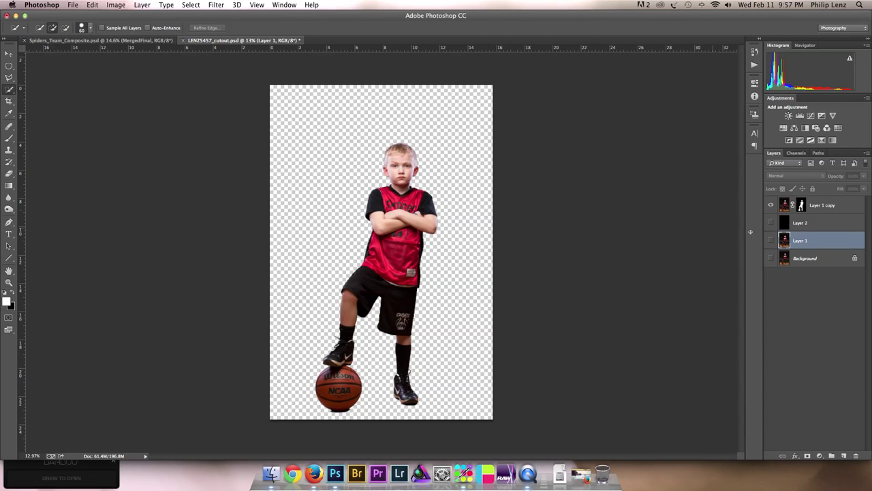
pyautogui.click(771, 205)
pyautogui.click(771, 257)
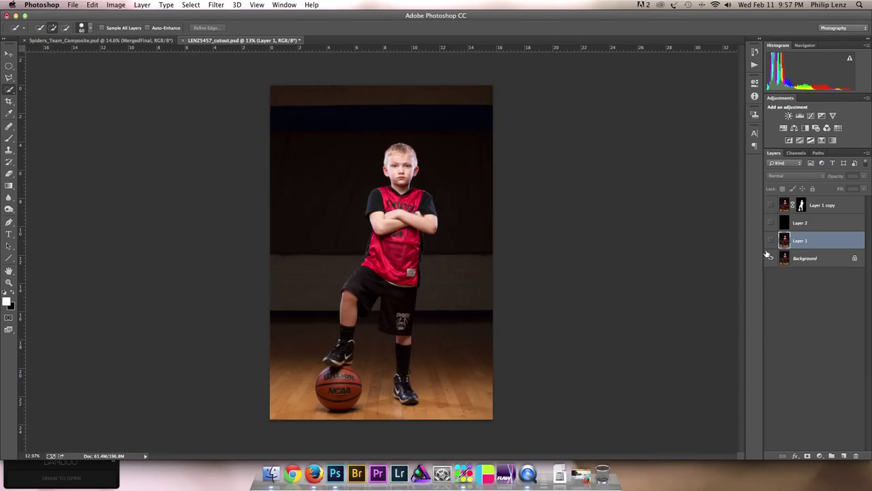
pyautogui.click(817, 258)
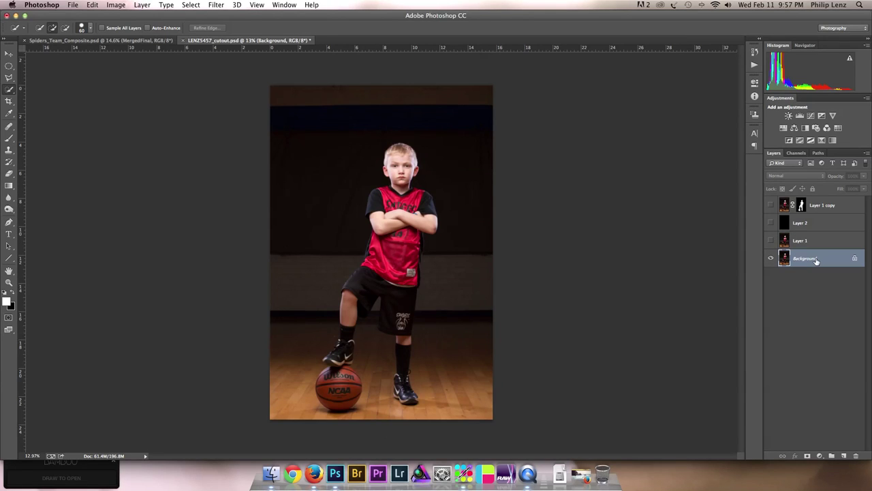
pyautogui.click(771, 241)
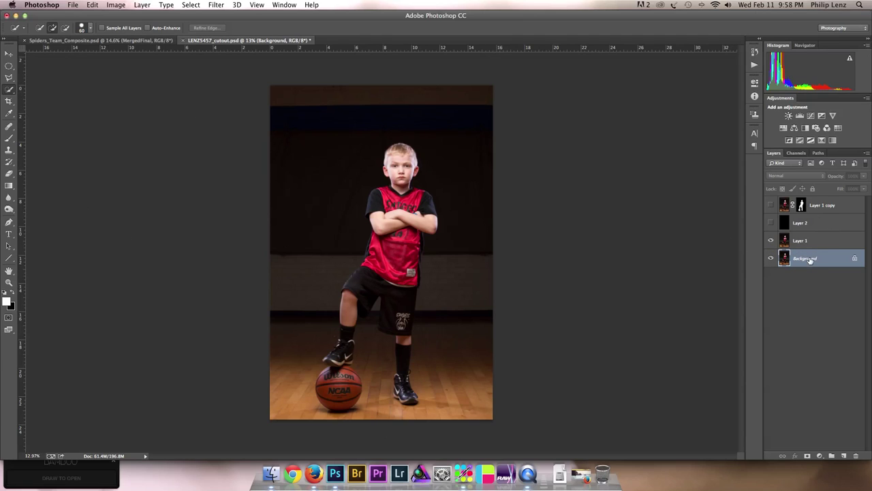
# Select the boy's head, jersey, arms and shorts on Layer 1 using the Quick Selection Tool with a 250 px brush
pyautogui.click(10, 90)
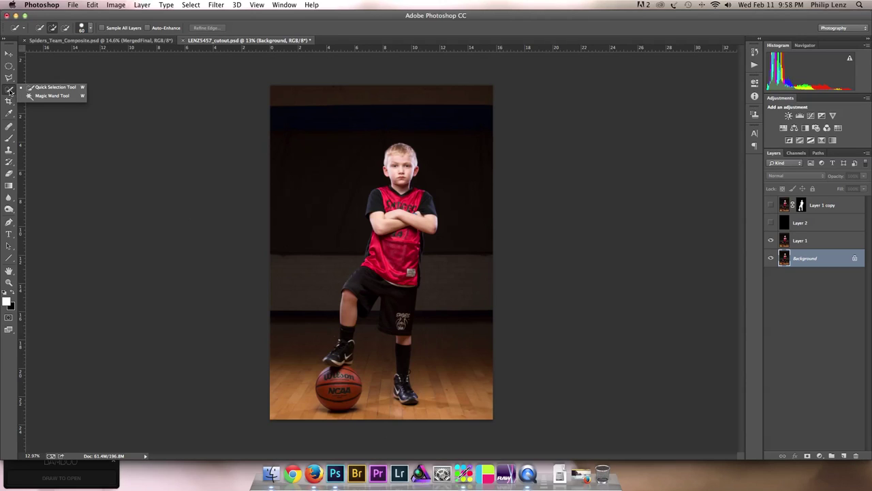
pyautogui.click(52, 88)
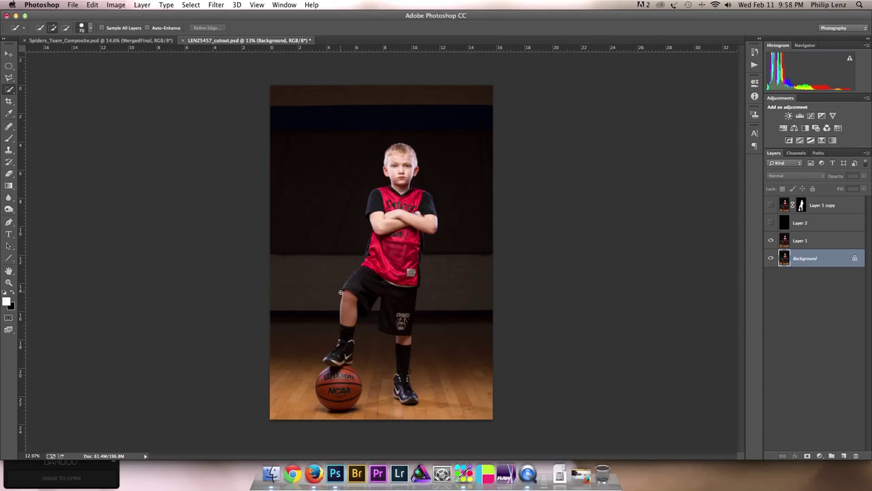
pyautogui.press(']')
pyautogui.press(']')
pyautogui.press(']')
pyautogui.press(']')
pyautogui.press(']')
pyautogui.press(']')
pyautogui.press(']')
pyautogui.press(']')
pyautogui.press(']')
pyautogui.press(']')
pyautogui.press('[')
pyautogui.press('[')
pyautogui.click(802, 241)
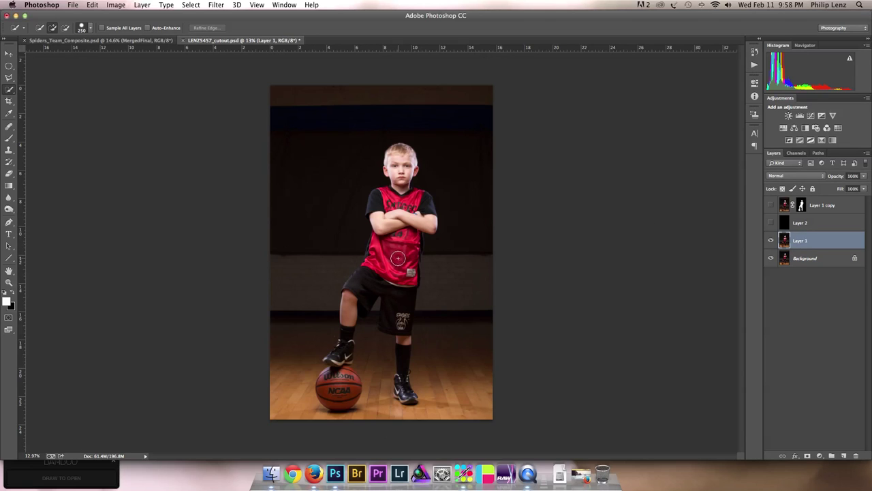
pyautogui.moveTo(398, 258)
pyautogui.mouseDown()
pyautogui.moveTo(377, 205)
pyautogui.moveTo(421, 206)
pyautogui.mouseUp()
pyautogui.moveTo(351, 301)
pyautogui.mouseDown()
pyautogui.moveTo(393, 277)
pyautogui.moveTo(407, 323)
pyautogui.mouseUp()
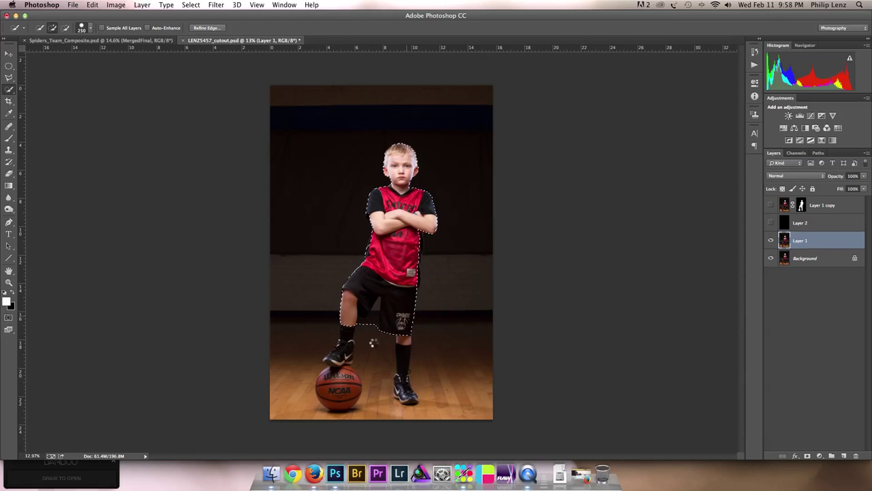
# Add the lower legs, shoes and basketball to the selection using a smaller 100 px Quick Selection brush
pyautogui.press('[')
pyautogui.press('[')
pyautogui.press('[')
pyautogui.press('[')
pyautogui.press('[')
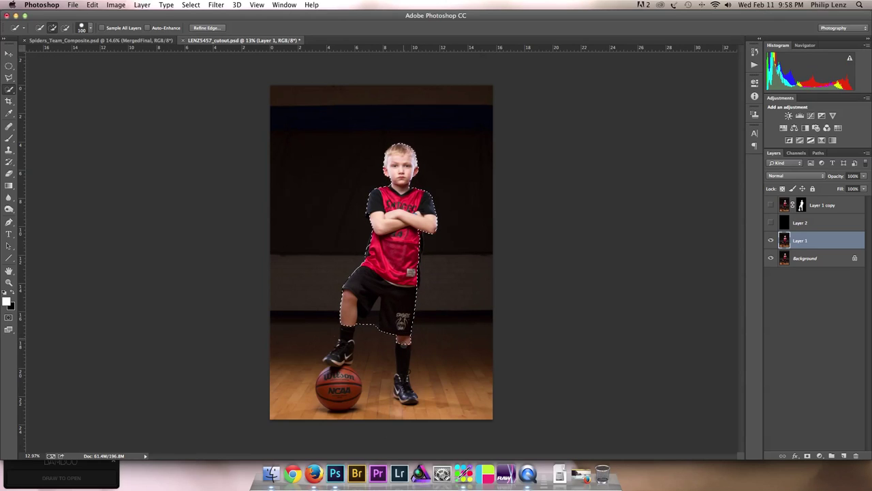
pyautogui.moveTo(404, 353); pyautogui.dragTo(407, 400)
pyautogui.moveTo(341, 374)
pyautogui.mouseDown()
pyautogui.moveTo(330, 383)
pyautogui.moveTo(333, 396)
pyautogui.mouseUp()
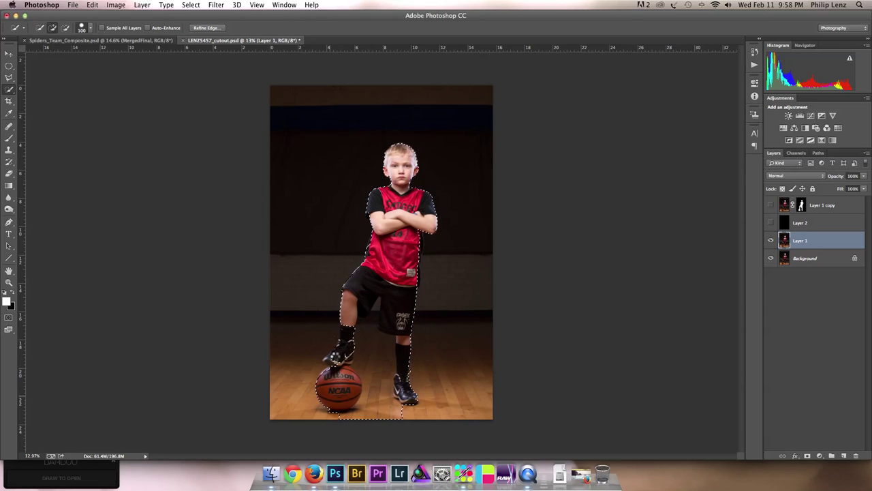
pyautogui.moveTo(336, 357); pyautogui.dragTo(339, 354)
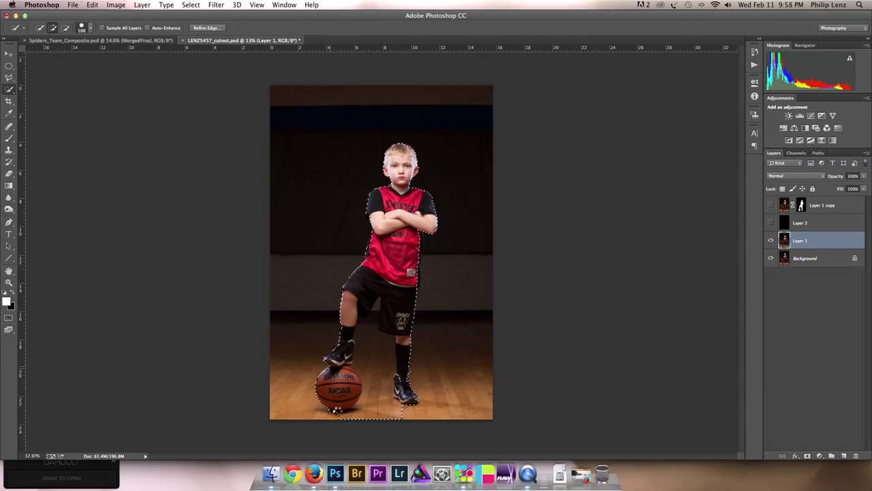
# Subtract the floor around the ball and between the legs from the selection, and add back the missing edge of the shorts
pyautogui.press('alt')
pyautogui.moveTo(378, 410); pyautogui.dragTo(347, 413)
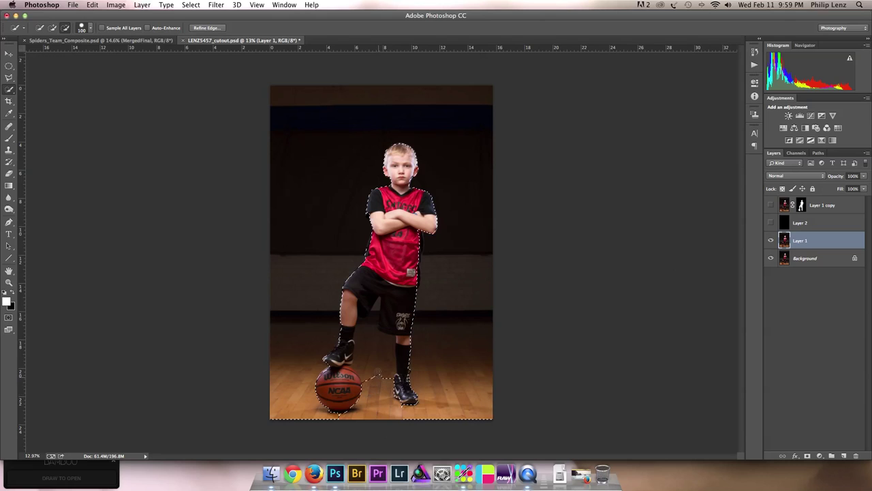
pyautogui.moveTo(377, 371); pyautogui.dragTo(370, 350)
pyautogui.press('alt')
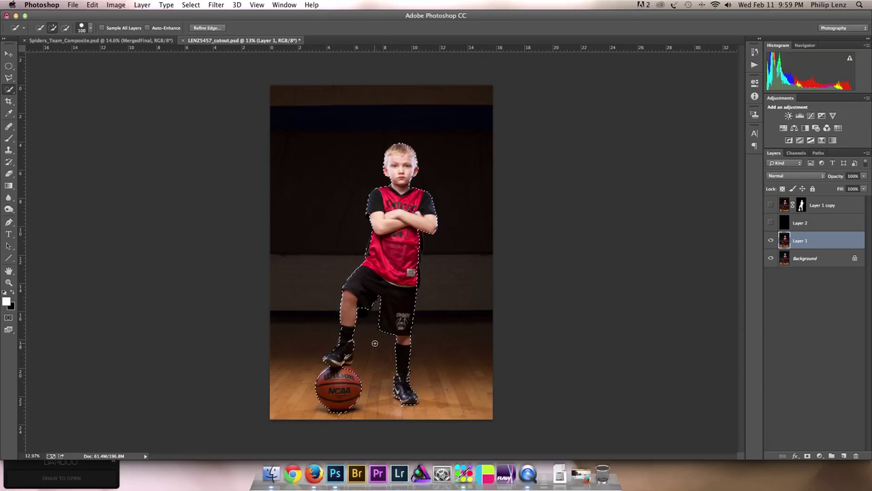
pyautogui.click(361, 310)
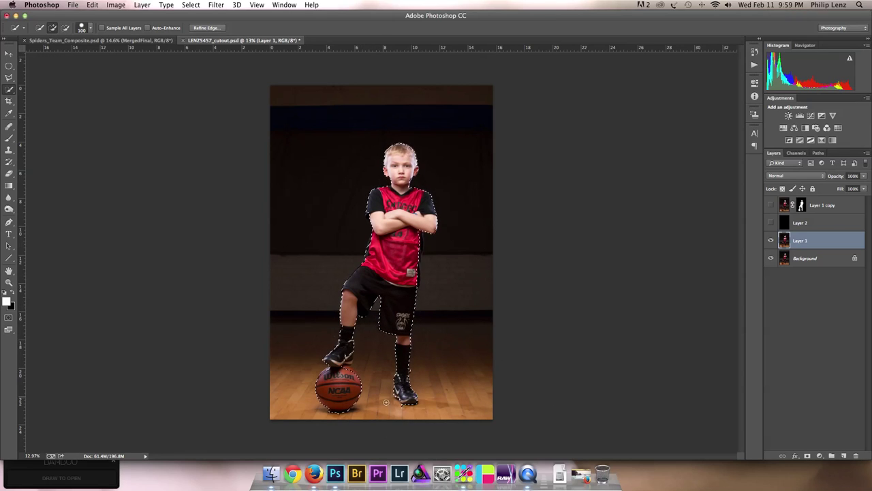
# Open Refine Edge for the selection and brush along the hair edge with the Refine Radius Tool at size 60
pyautogui.press('z')
pyautogui.moveTo(387, 166)
pyautogui.mouseDown()
pyautogui.moveTo(436, 206)
pyautogui.moveTo(367, 254)
pyautogui.mouseUp()
pyautogui.press('w')
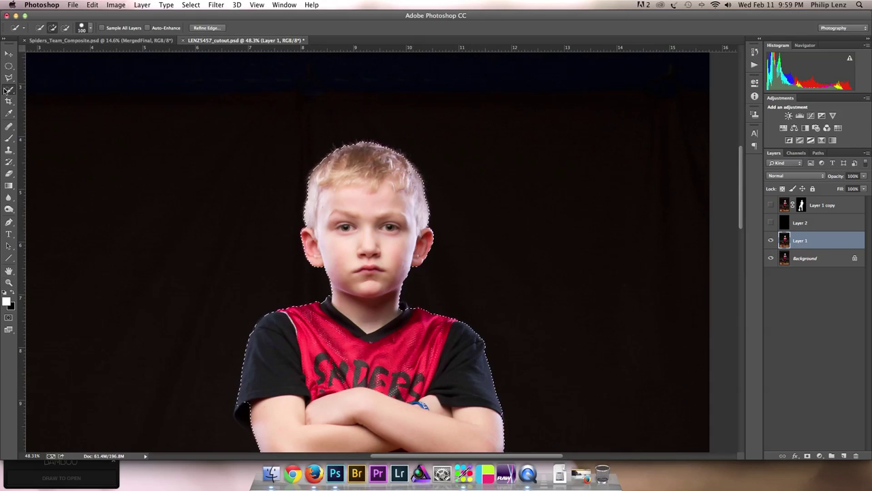
pyautogui.click(204, 28)
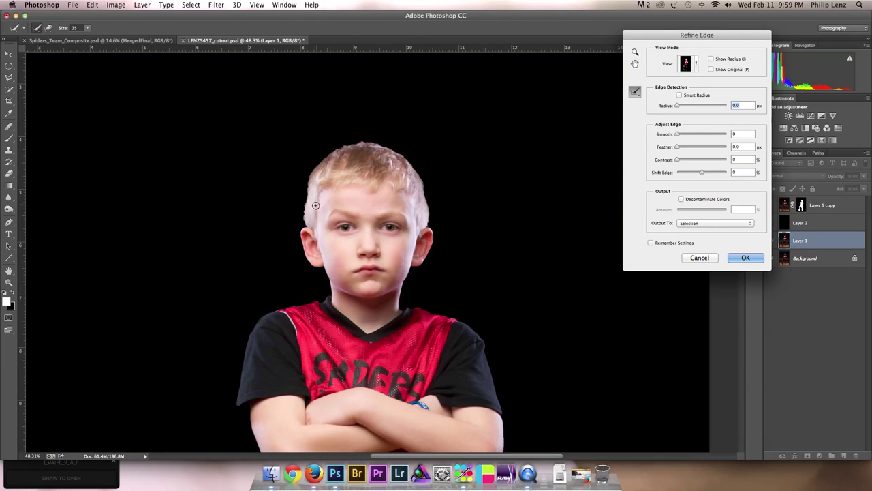
pyautogui.press(']')
pyautogui.press(']')
pyautogui.press(']')
pyautogui.press(']')
pyautogui.press(']')
pyautogui.click(636, 93)
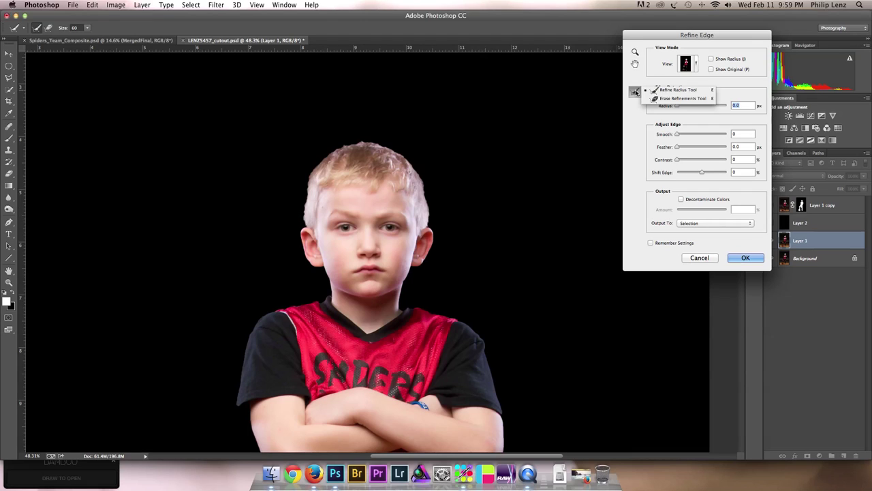
pyautogui.click(677, 91)
pyautogui.moveTo(307, 204)
pyautogui.mouseDown()
pyautogui.moveTo(304, 213)
pyautogui.moveTo(312, 171)
pyautogui.moveTo(327, 153)
pyautogui.moveTo(375, 142)
pyautogui.moveTo(411, 167)
pyautogui.moveTo(430, 219)
pyautogui.moveTo(430, 210)
pyautogui.moveTo(420, 175)
pyautogui.moveTo(399, 151)
pyautogui.moveTo(368, 144)
pyautogui.moveTo(329, 155)
pyautogui.moveTo(304, 187)
pyautogui.moveTo(309, 301)
pyautogui.mouseUp()
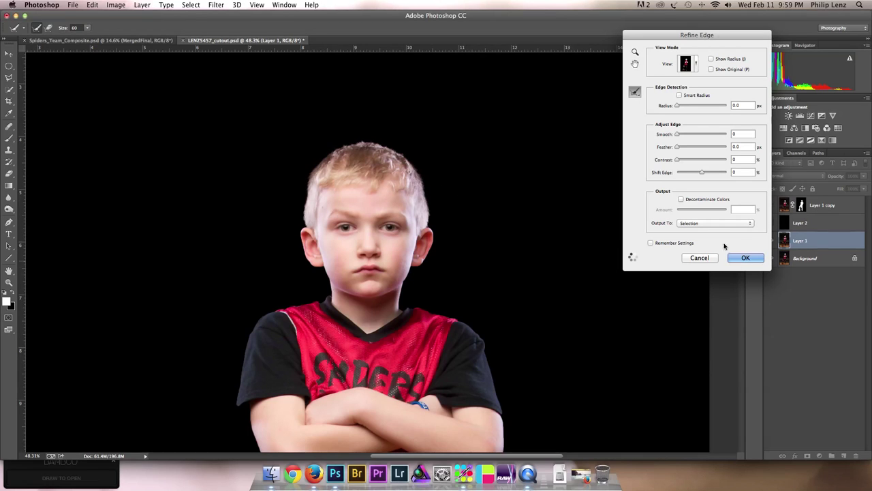
# Set the refinement's output to New Layer with Layer Mask, and discard the refinement together with the selection
pyautogui.click(695, 224)
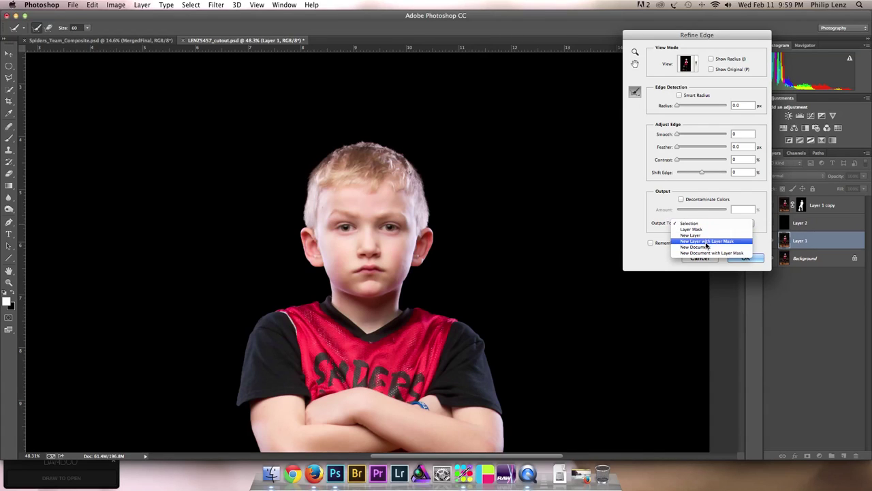
pyautogui.click(709, 241)
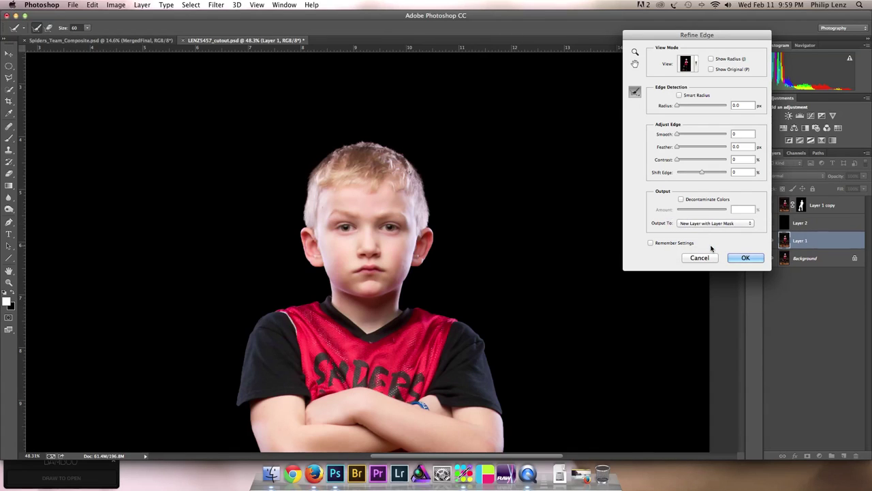
pyautogui.click(699, 257)
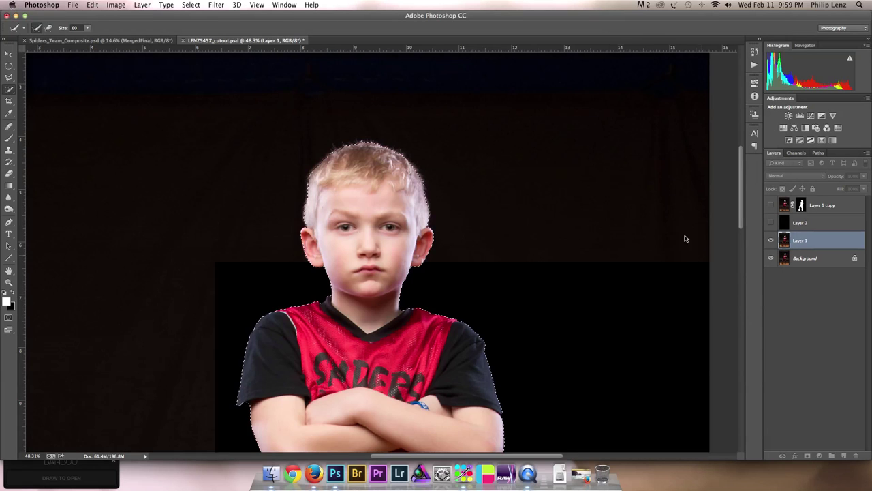
pyautogui.hotkey('ctrl', 'd')
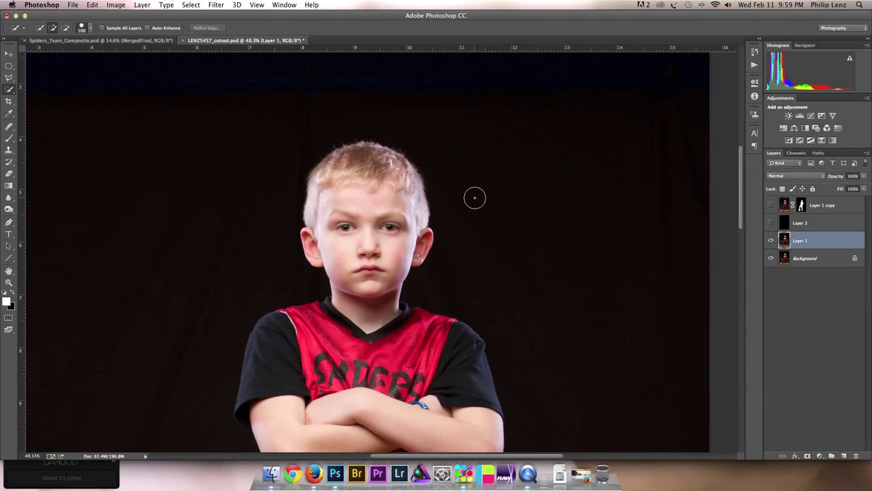
# Show the black Layer 2 and the masked Layer 1 copy, and inspect the cutout's edges from jersey to shoes
pyautogui.press('z')
pyautogui.rightClick(485, 198)
pyautogui.click(500, 197)
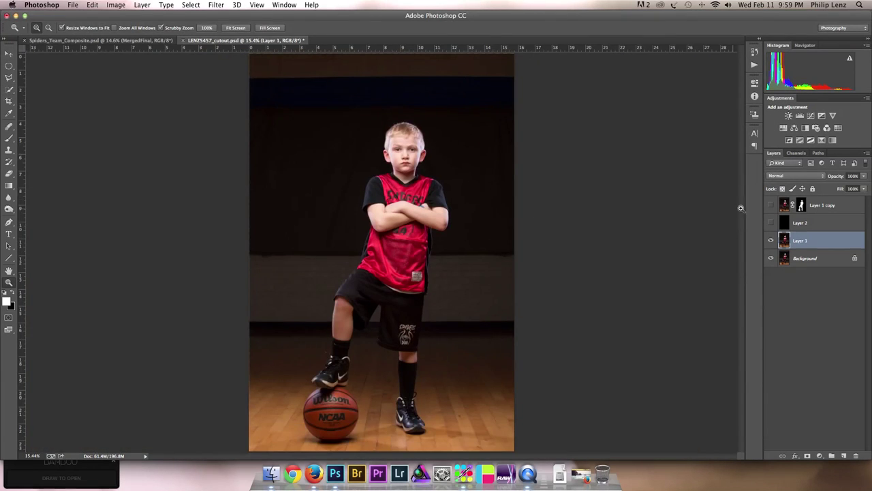
pyautogui.click(770, 222)
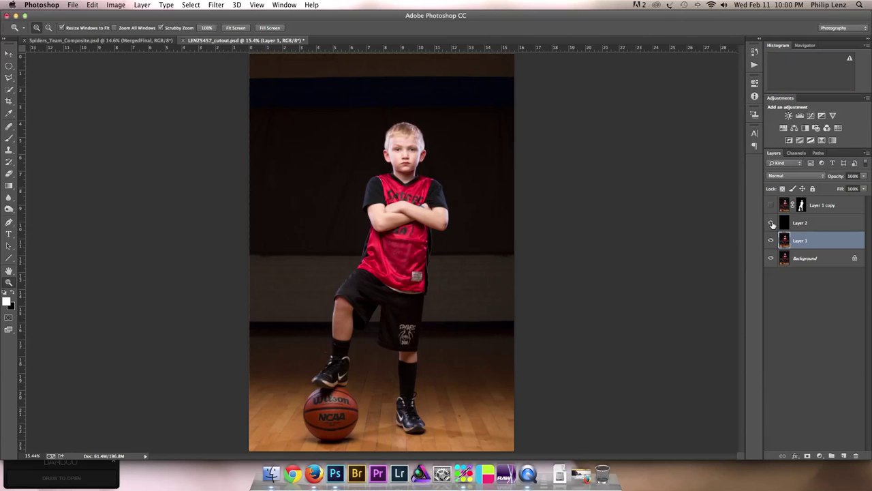
pyautogui.click(771, 205)
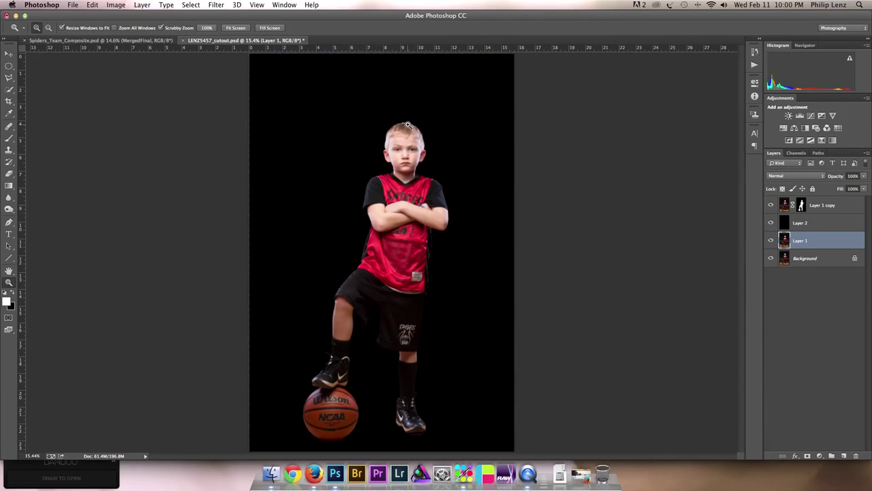
pyautogui.moveTo(406, 128); pyautogui.dragTo(455, 299)
pyautogui.scroll(-3, 448, 197)
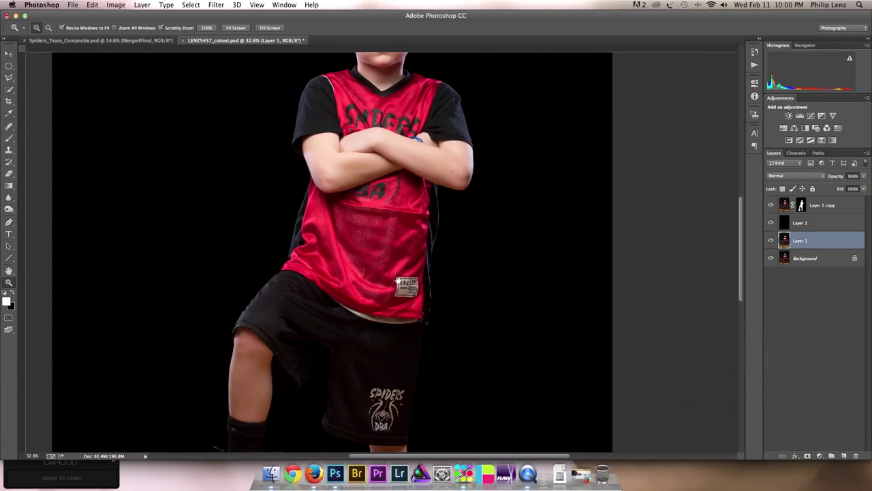
pyautogui.press('super+r')
pyautogui.scroll(-4, 403, 225)
pyautogui.hscroll(-2, 403, 225)
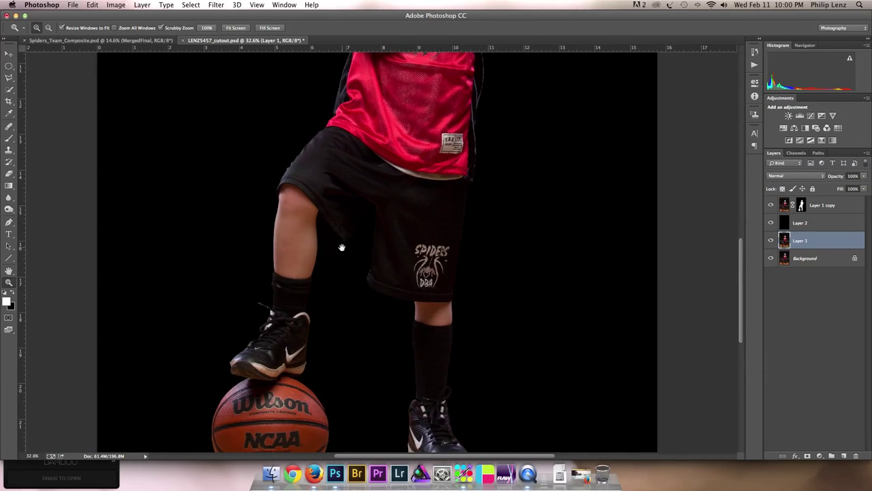
# Hide Layer 1 copy and Layer 2, and quick-select the black shorts and the raised leg on Layer 1
pyautogui.scroll(-4, 354, 232)
pyautogui.hscroll(-2, 354, 232)
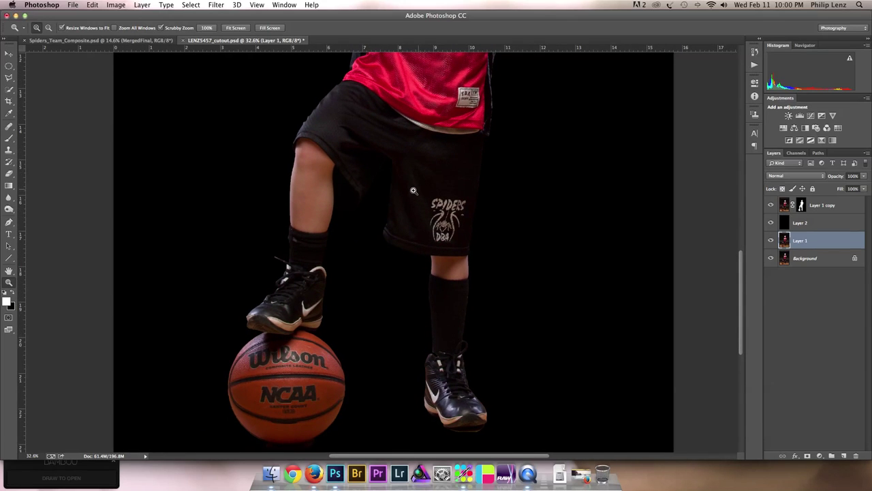
pyautogui.click(772, 206)
pyautogui.click(770, 223)
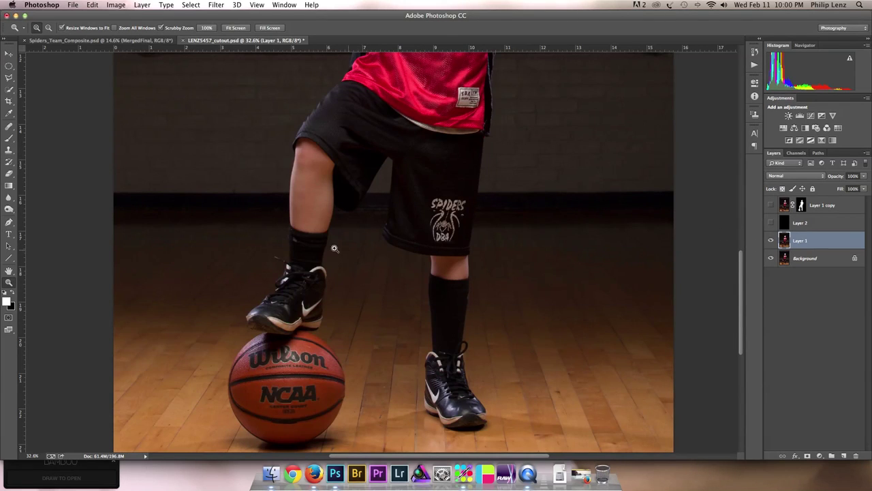
pyautogui.press('w')
pyautogui.moveTo(307, 203)
pyautogui.mouseDown()
pyautogui.moveTo(308, 179)
pyautogui.moveTo(360, 121)
pyautogui.moveTo(366, 102)
pyautogui.moveTo(409, 119)
pyautogui.moveTo(440, 168)
pyautogui.moveTo(422, 228)
pyautogui.moveTo(432, 236)
pyautogui.moveTo(432, 219)
pyautogui.mouseUp()
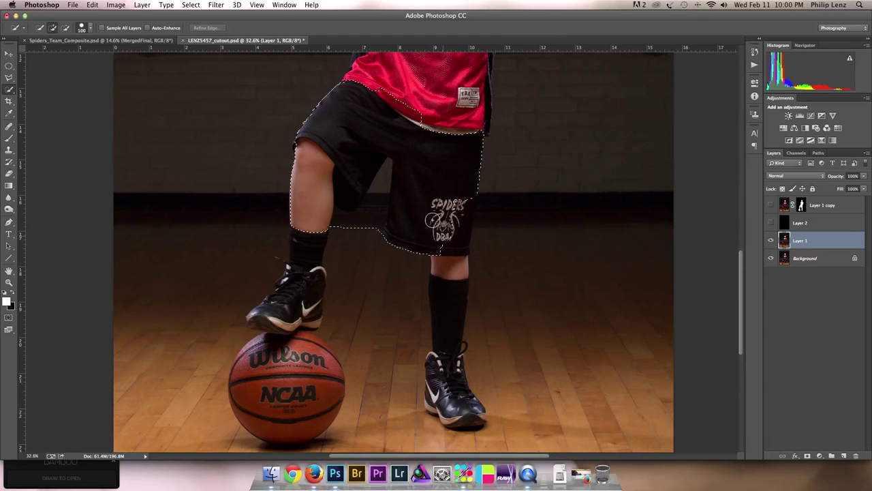
# Subtract the background gap between the two legs of the shorts from the selection with the Polygonal Lasso Tool
pyautogui.hotkey('ctrl', 'd')
pyautogui.press('z')
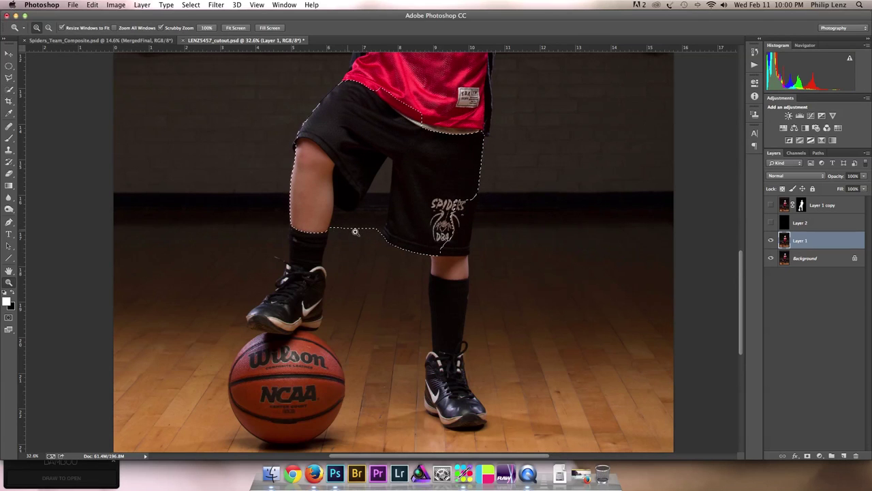
pyautogui.moveTo(344, 230); pyautogui.dragTo(335, 162)
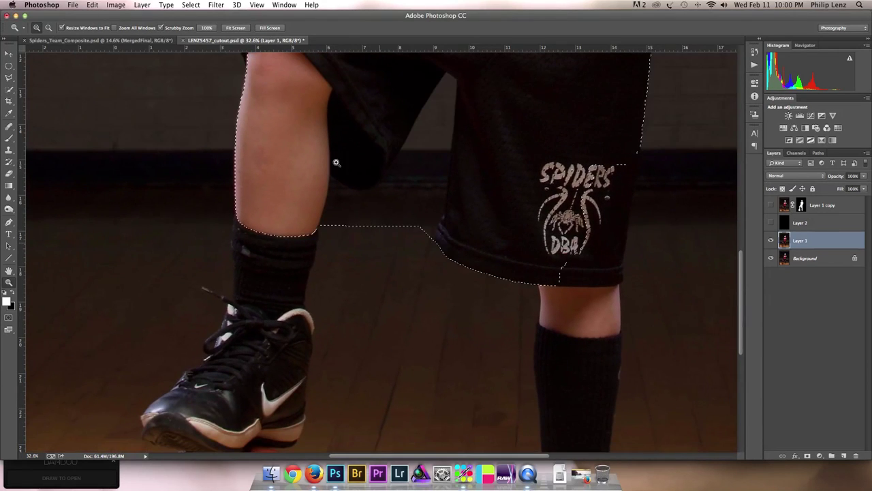
pyautogui.hotkey('ctrl', 'shift', 'd')
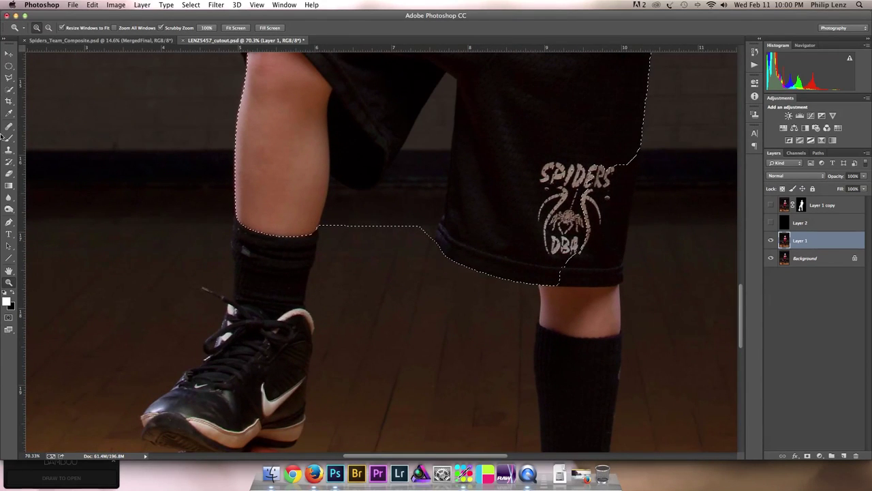
pyautogui.moveTo(9, 77); pyautogui.dragTo(30, 87)
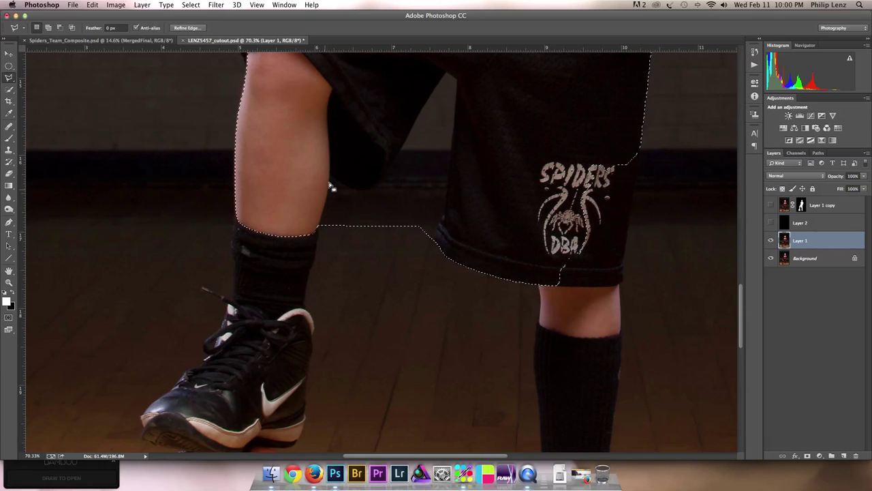
pyautogui.press('alt')
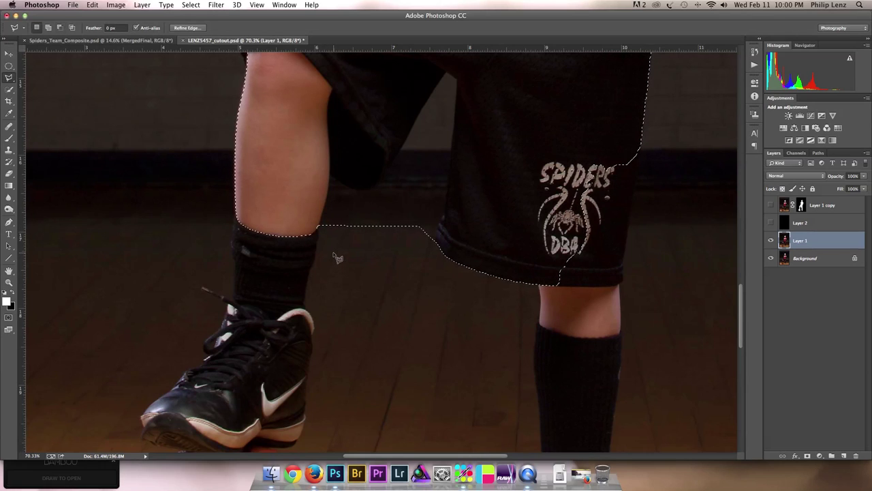
pyautogui.click(331, 250)
pyautogui.click(332, 160)
pyautogui.click(340, 180)
pyautogui.click(354, 189)
pyautogui.click(369, 190)
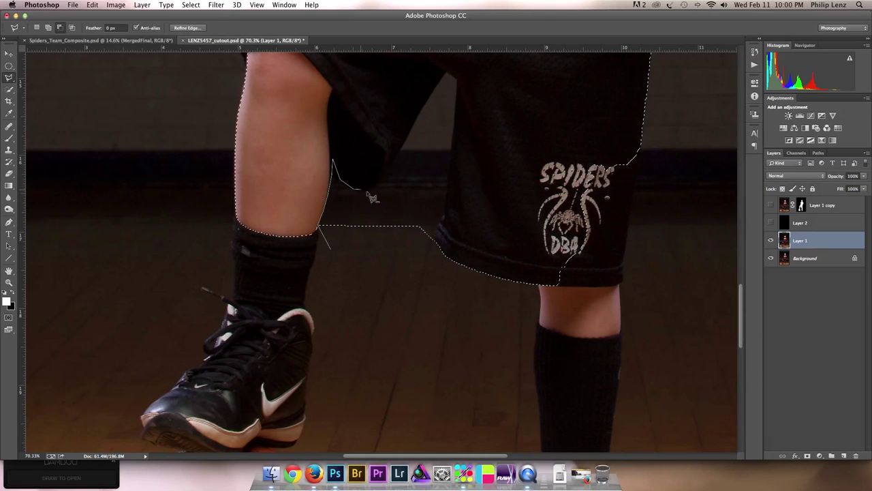
pyautogui.click(400, 147)
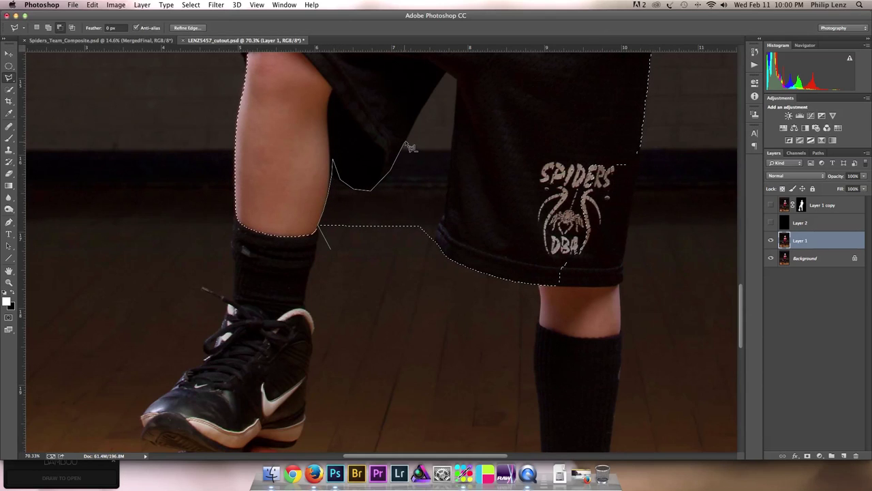
pyautogui.click(450, 73)
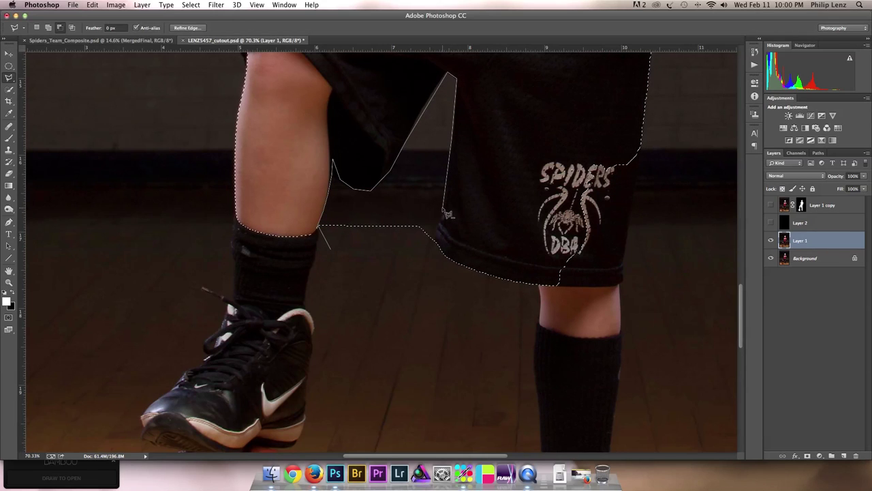
pyautogui.click(435, 243)
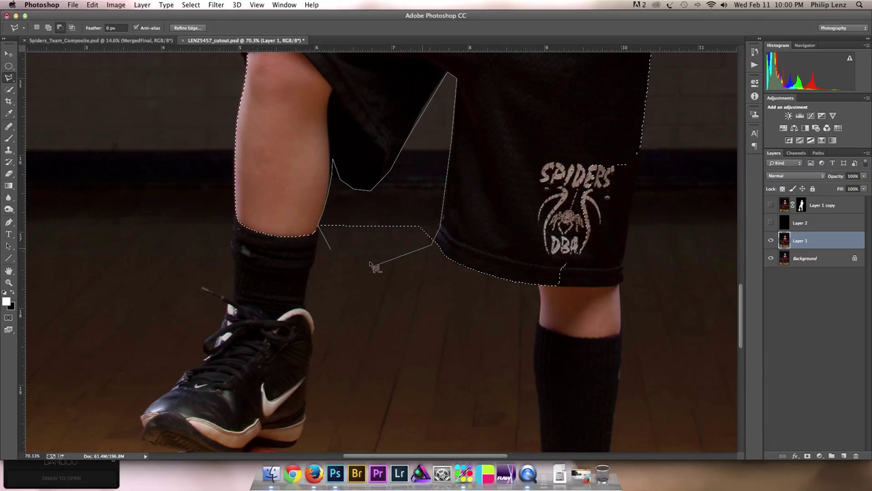
pyautogui.click(334, 253)
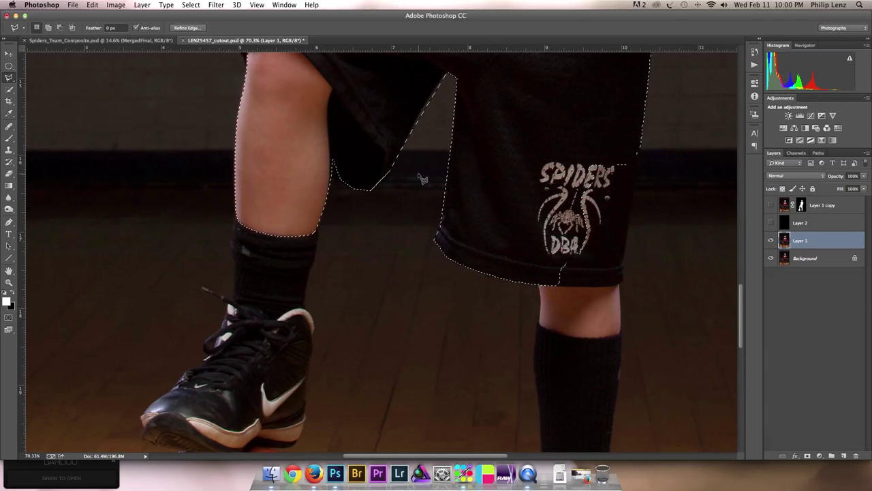
# Discard the shorts selection and show Layer 1 copy and Layer 2 again with the whole image in view
pyautogui.press('z')
pyautogui.rightClick(361, 200)
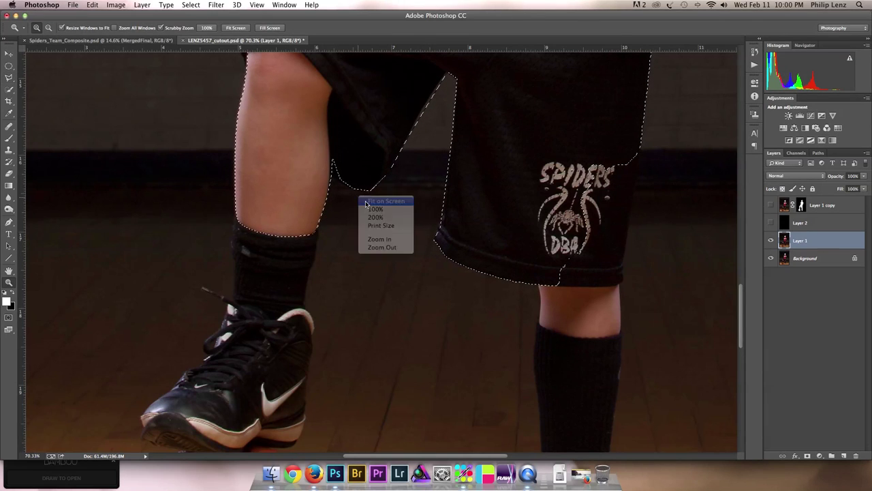
pyautogui.click(363, 201)
pyautogui.moveTo(375, 331); pyautogui.dragTo(409, 331)
pyautogui.scroll(-4, 406, 275)
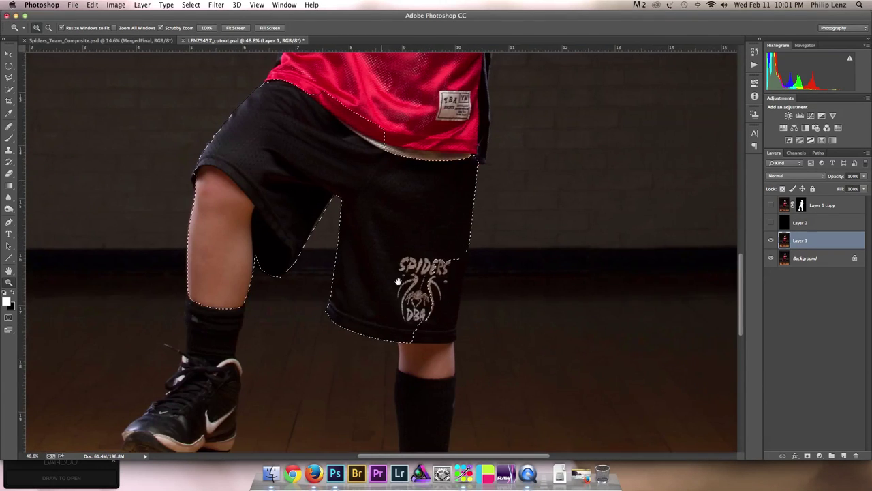
pyautogui.scroll(1, 399, 278)
pyautogui.rightClick(403, 217)
pyautogui.click(403, 216)
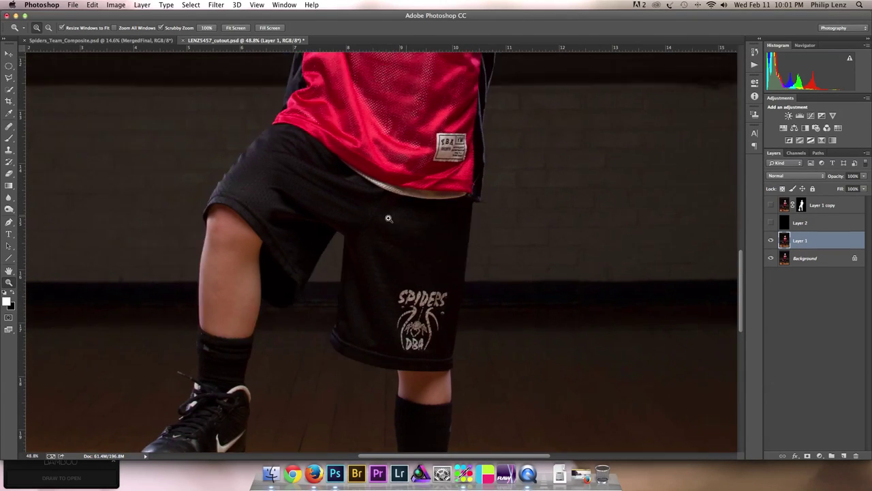
pyautogui.click(771, 204)
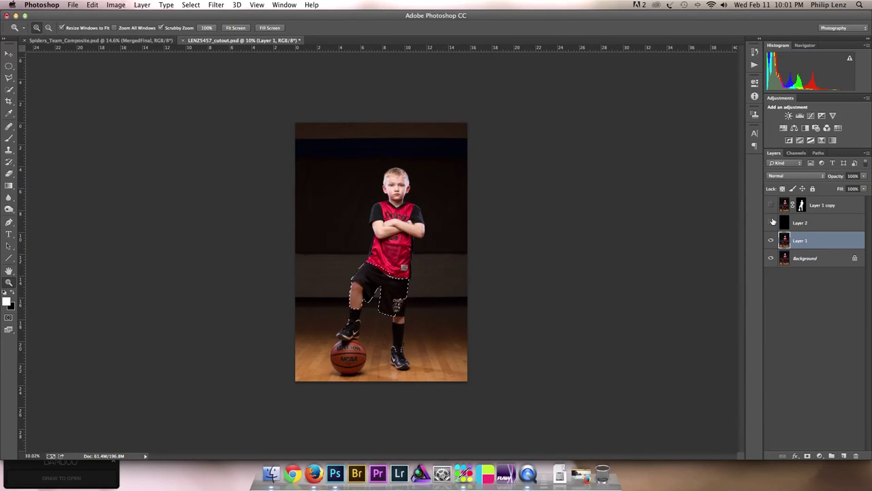
pyautogui.click(771, 222)
pyautogui.press('super+d')
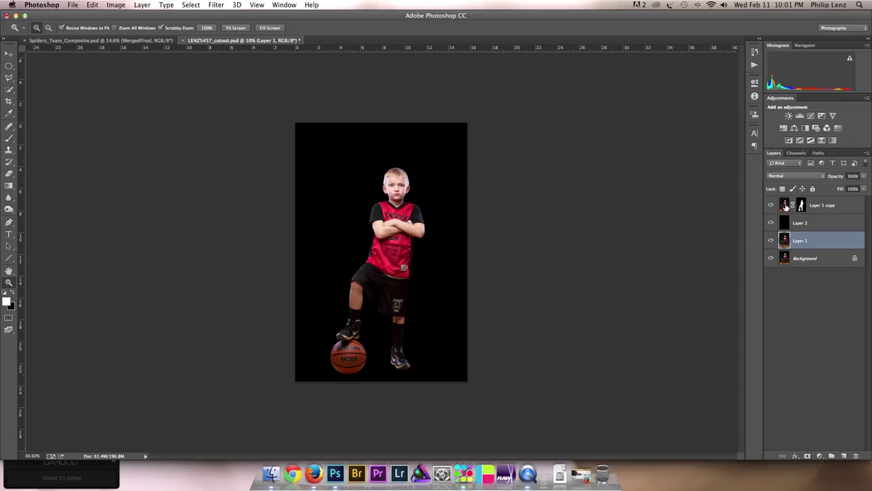
# Try to move the Layer 1 copy cutout into Spiders_Team_Composite.psd, and cancel the color profile conversion
pyautogui.click(785, 208)
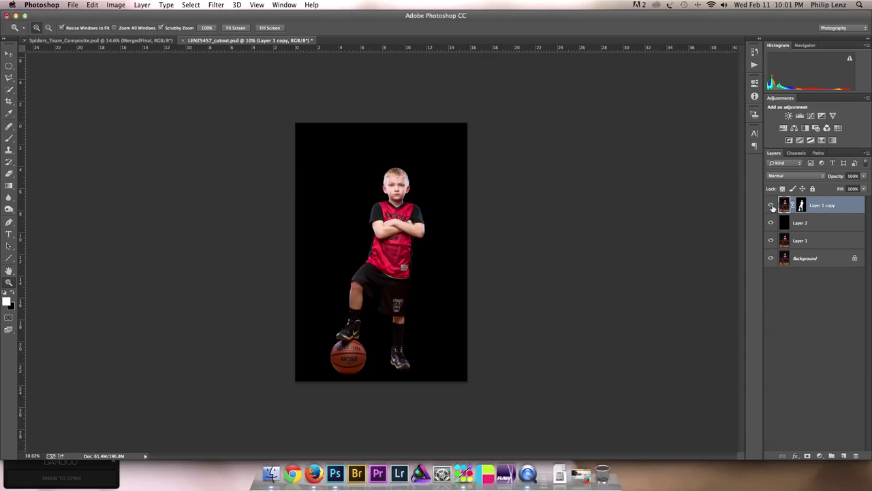
pyautogui.press('v')
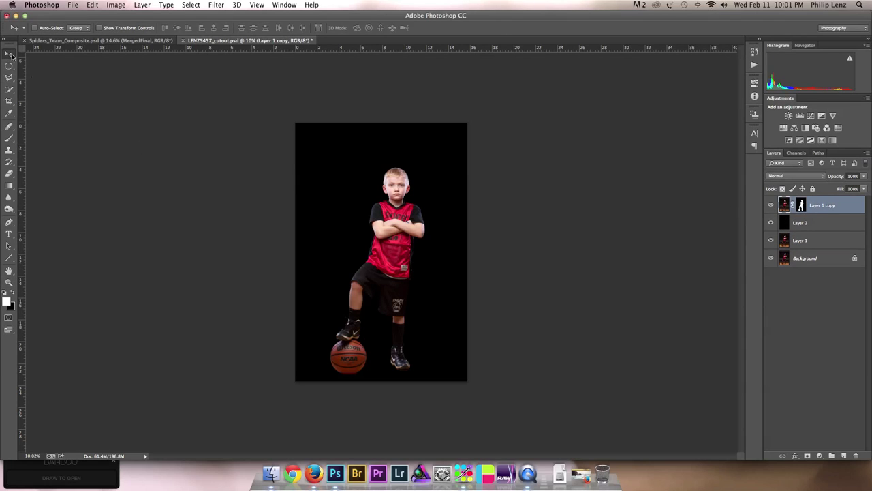
pyautogui.moveTo(379, 228); pyautogui.dragTo(156, 42)
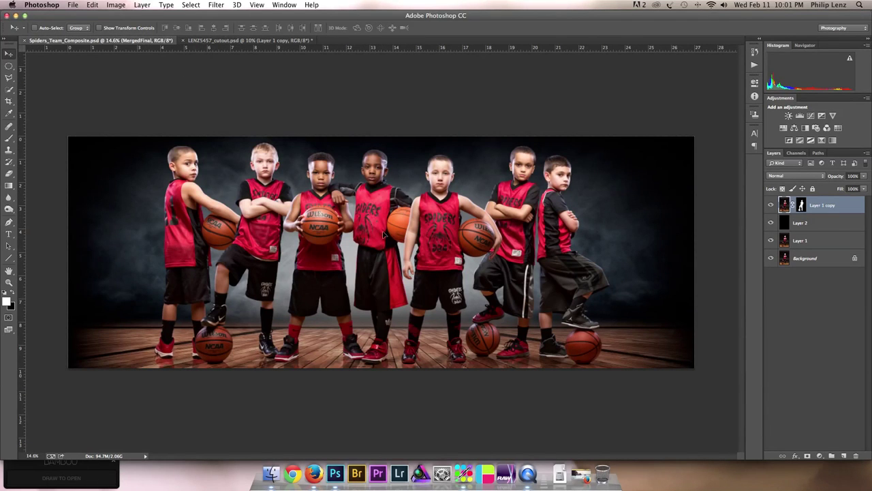
pyautogui.moveTo(384, 234); pyautogui.dragTo(383, 233)
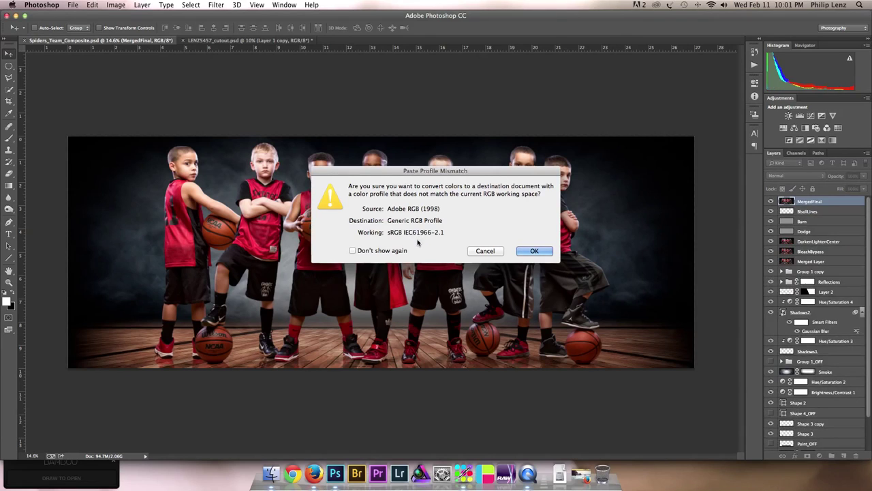
pyautogui.click(485, 250)
pyautogui.click(192, 42)
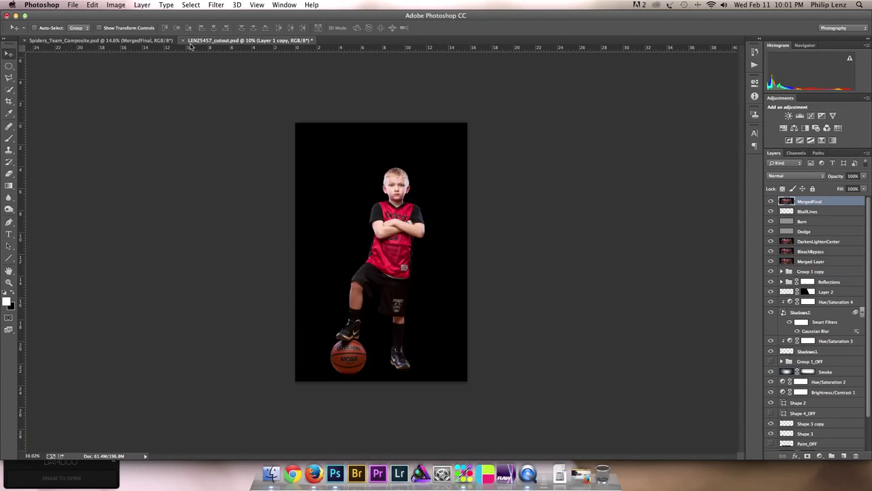
# In Spiders_Team_Composite.psd, hide every layer except Background and show the black Layer 1 above it
pyautogui.click(156, 43)
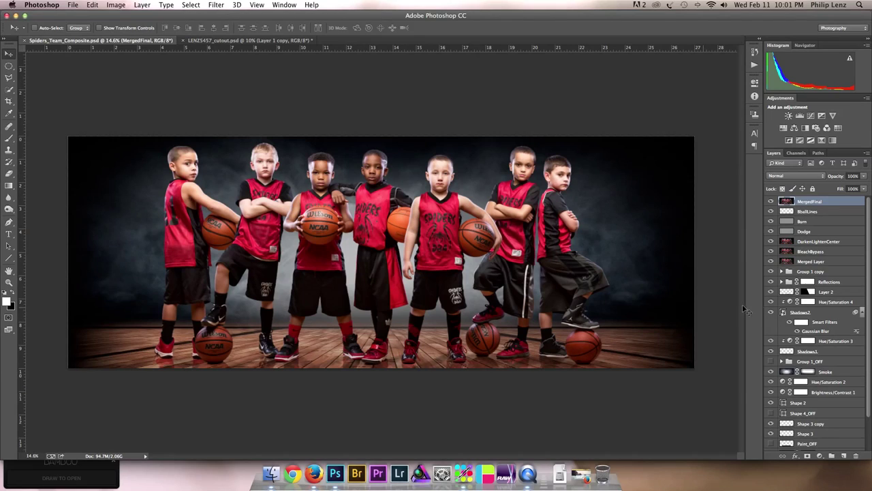
pyautogui.moveTo(868, 305)
pyautogui.mouseDown()
pyautogui.moveTo(867, 337)
pyautogui.moveTo(869, 293)
pyautogui.mouseUp()
pyautogui.moveTo(868, 277); pyautogui.dragTo(868, 317)
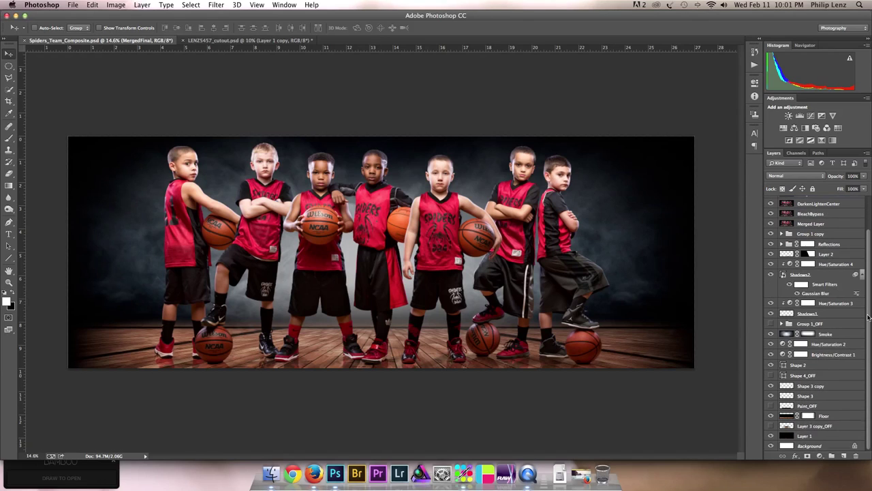
pyautogui.keyDown('alt'); pyautogui.click(771, 445); pyautogui.keyUp('alt')
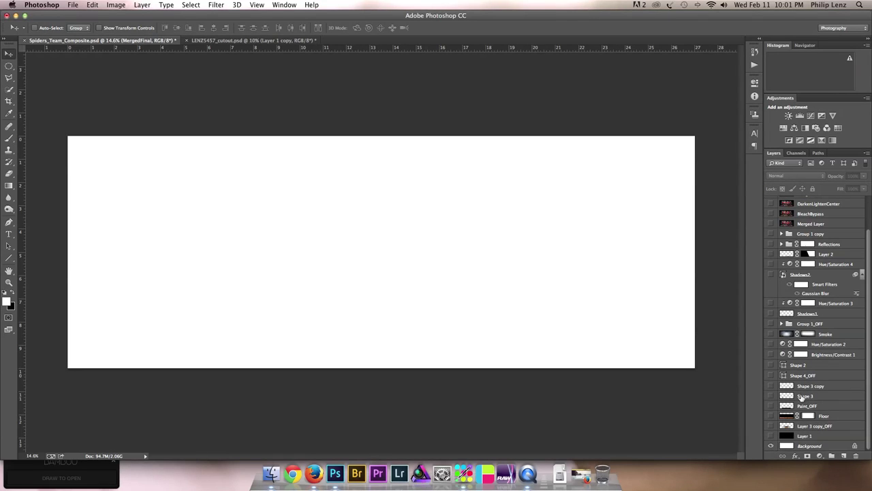
pyautogui.click(771, 435)
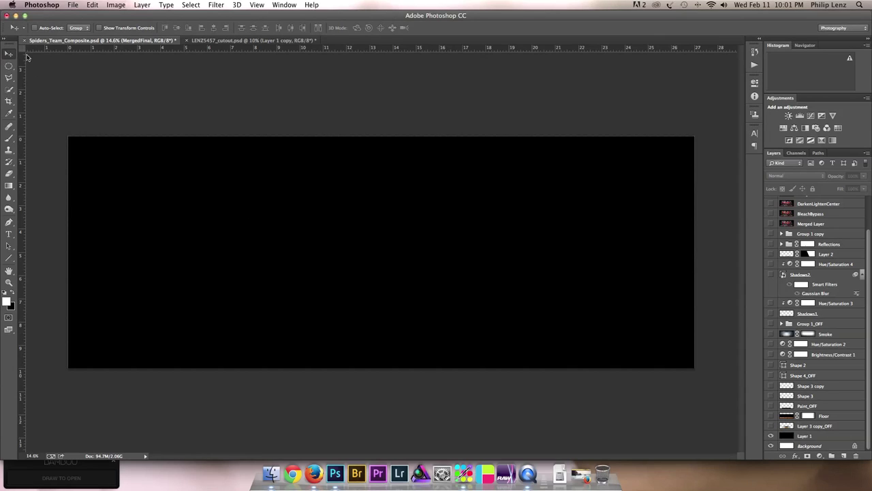
# Switch to the Keisha_Bball_Team folder in Finder, preview LENZ9996-File.psd, and return to the composite in Photoshop
pyautogui.click(15, 16)
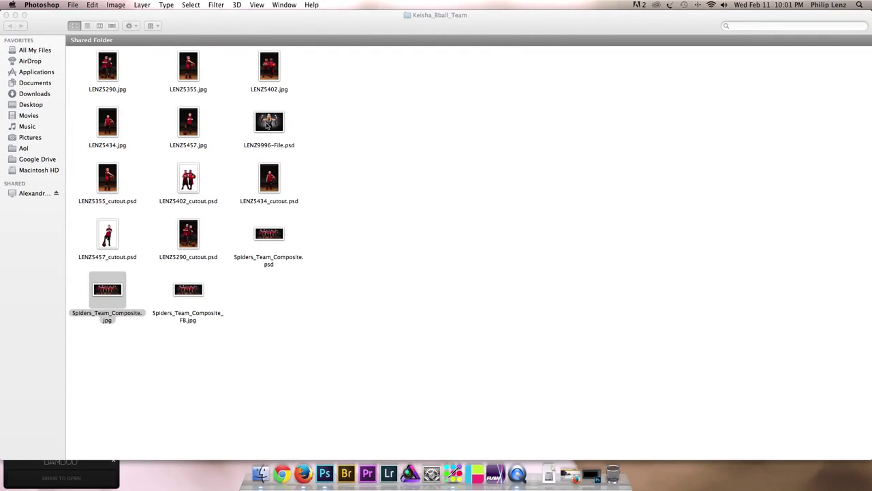
pyautogui.click(268, 125)
pyautogui.press('space')
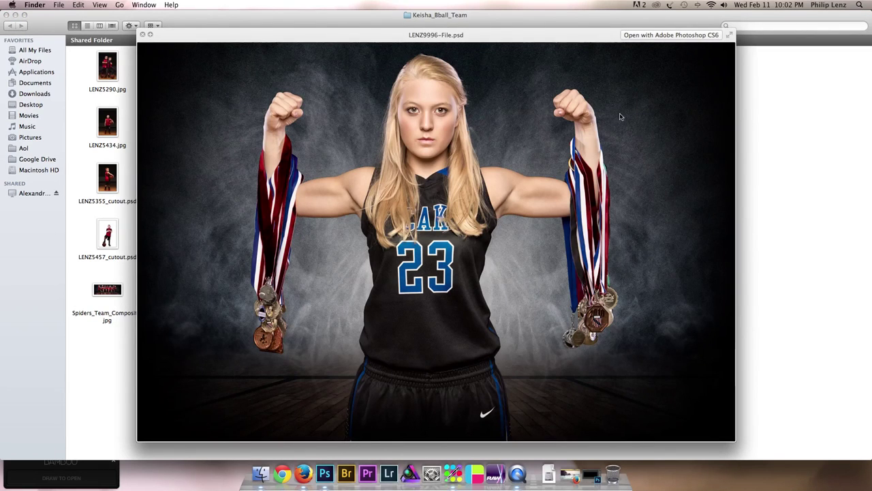
pyautogui.click(141, 34)
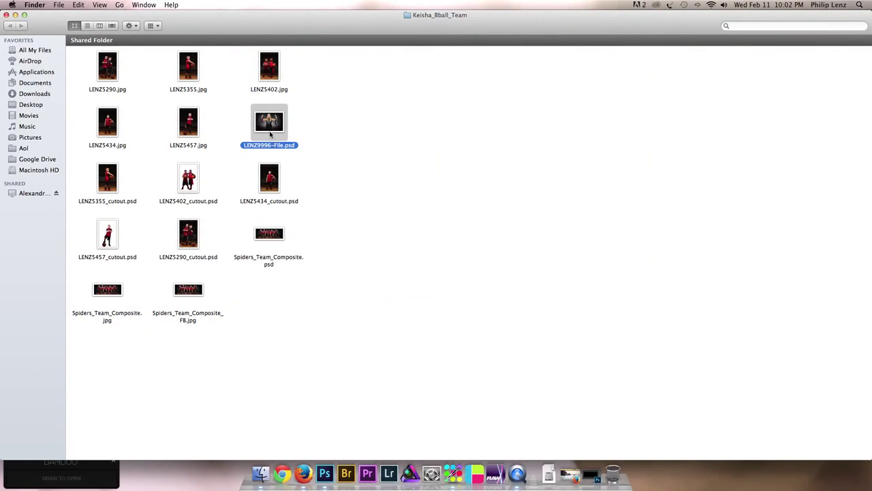
pyautogui.click(594, 476)
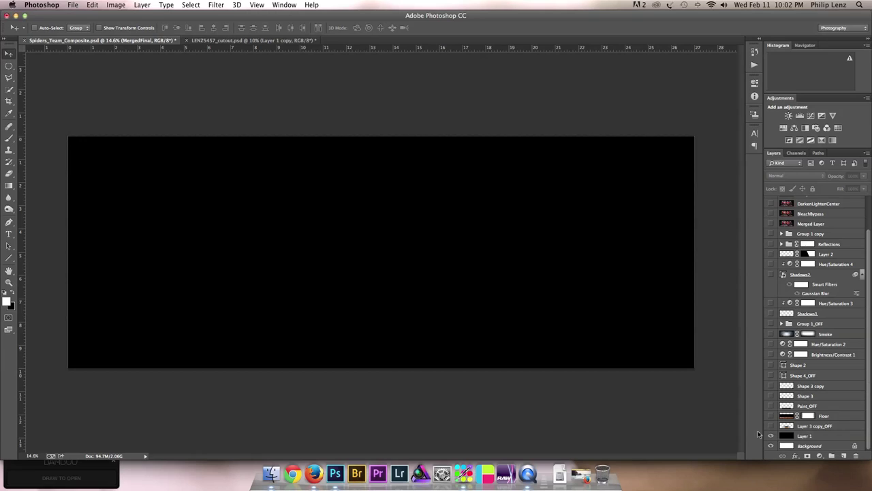
# Select Layer 1, view the Layer 3 copy_OFF floor briefly and hide it again, and show the Floor layer
pyautogui.click(810, 436)
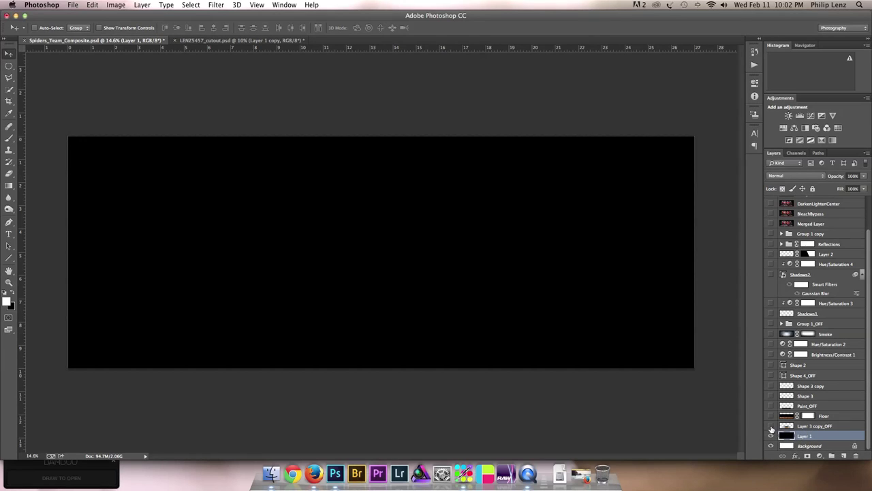
pyautogui.click(771, 425)
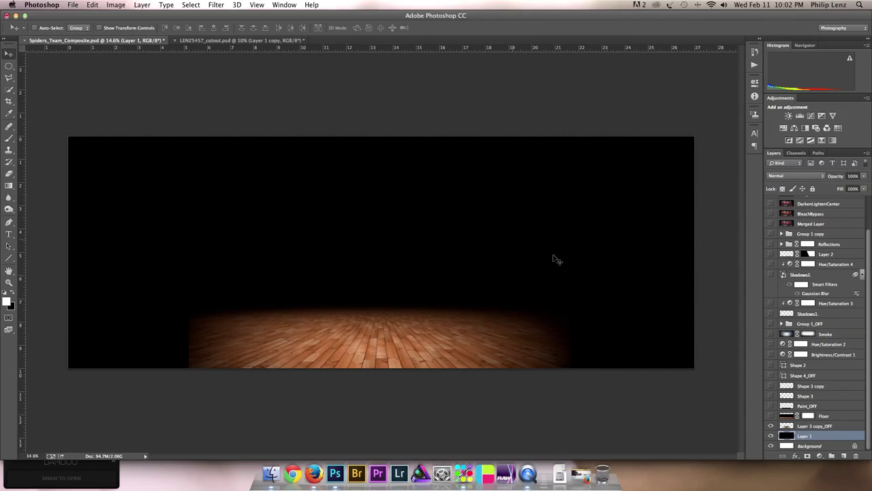
pyautogui.click(771, 426)
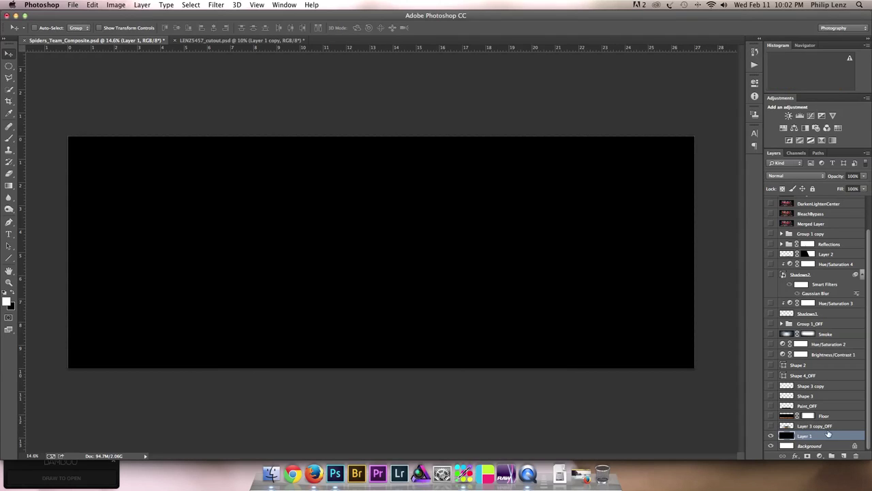
pyautogui.click(771, 415)
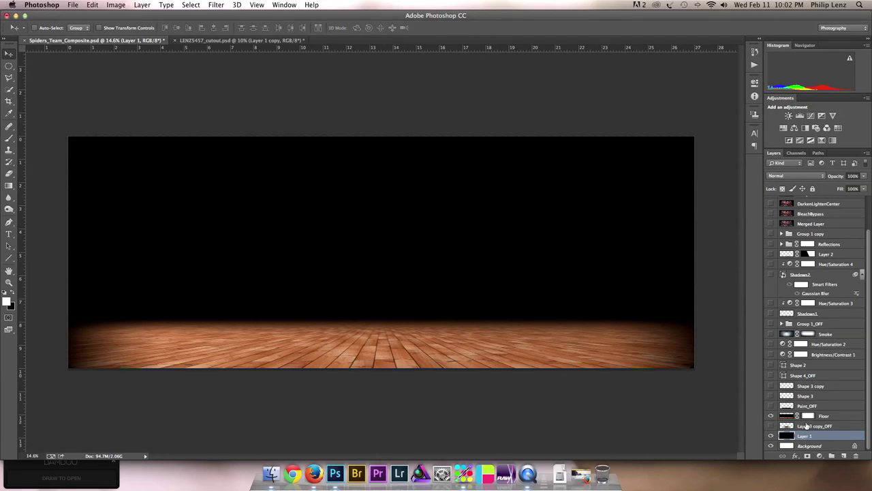
# Compare the Floor layer with the Layer 3 copy_OFF floor, leaving only Floor visible, and select the Floor layer mask
pyautogui.click(788, 417)
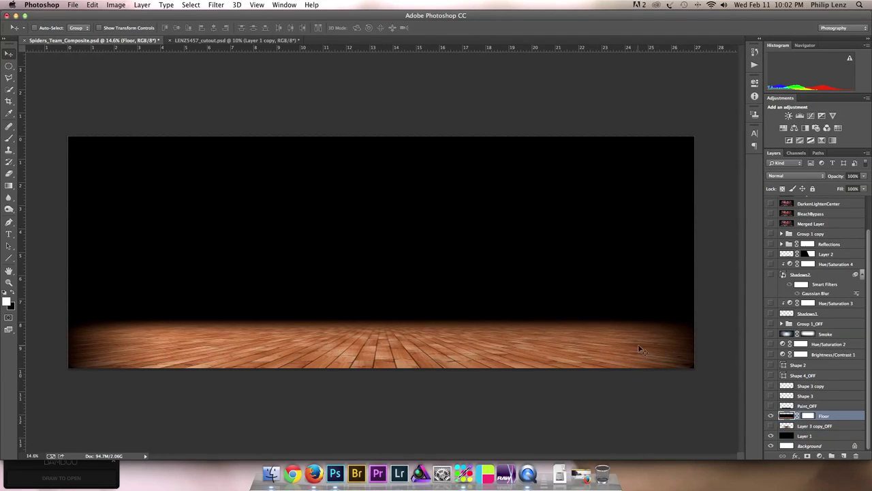
pyautogui.click(771, 415)
pyautogui.click(771, 425)
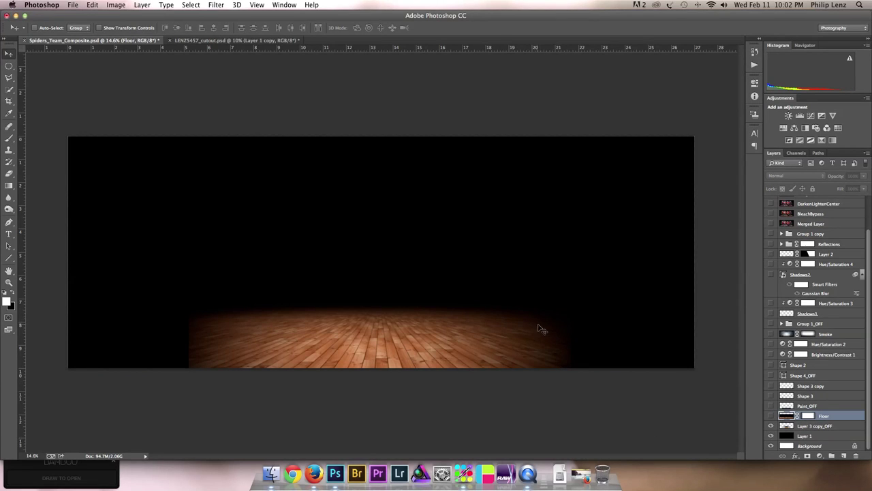
pyautogui.click(771, 426)
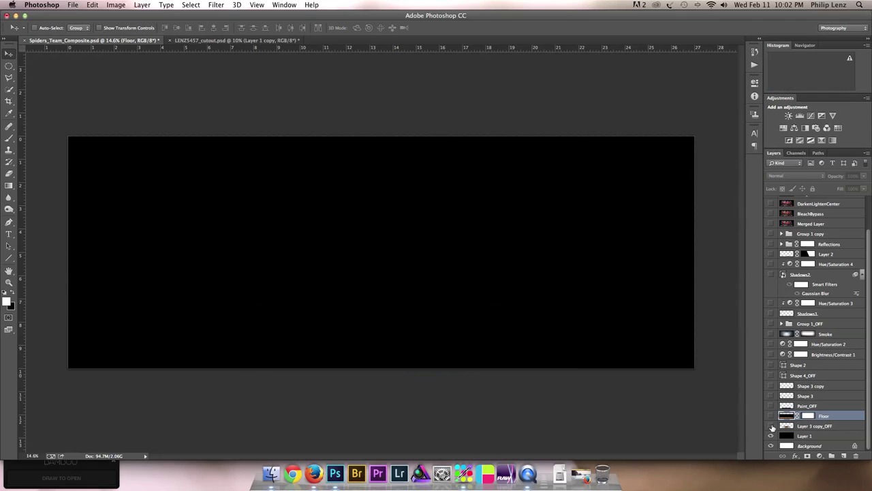
pyautogui.click(771, 416)
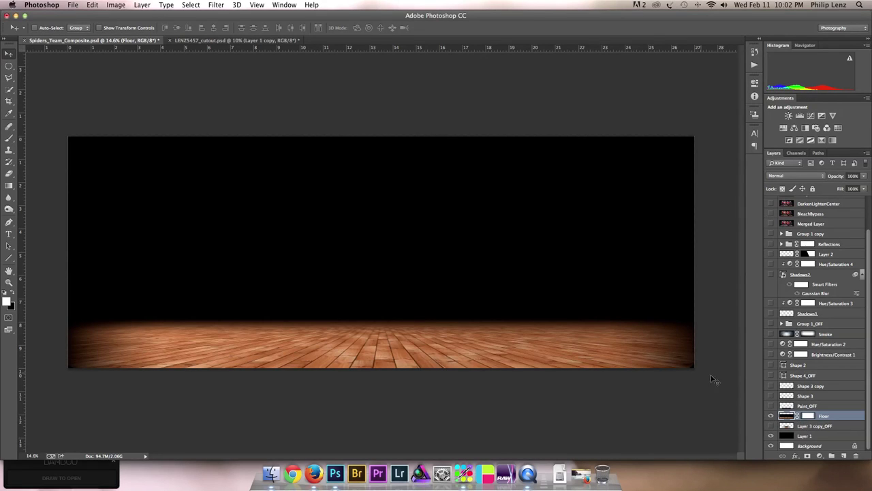
pyautogui.click(808, 416)
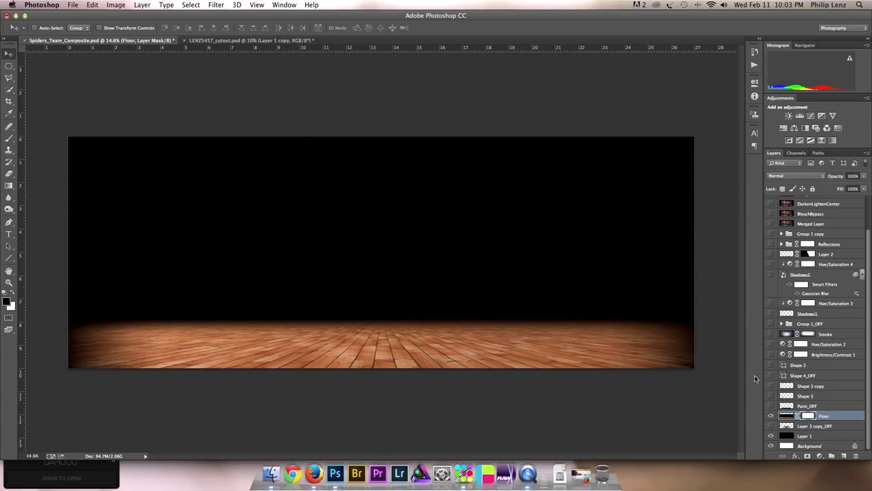
# Select and show the Shape 3 court line above the floor, and examine it up close
pyautogui.click(789, 405)
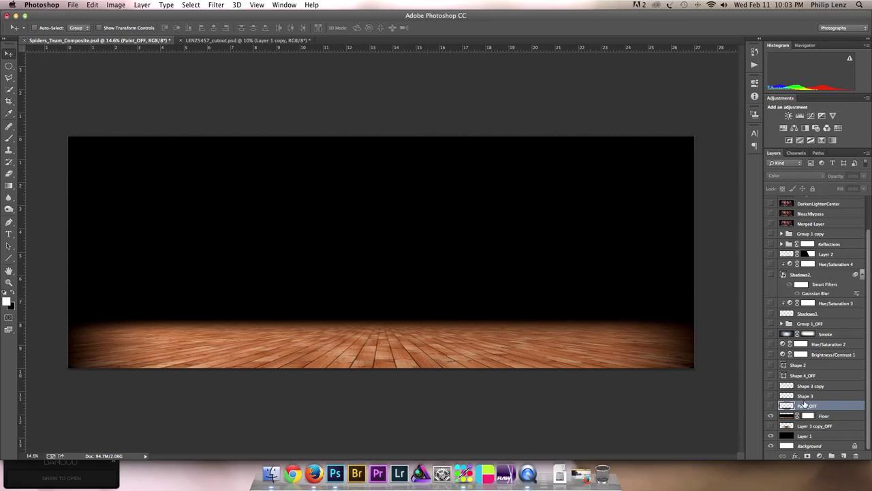
pyautogui.click(804, 397)
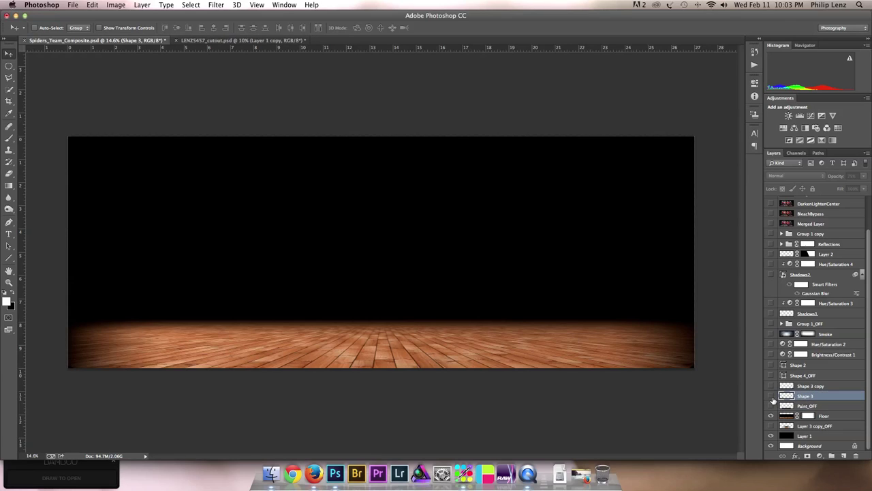
pyautogui.click(771, 396)
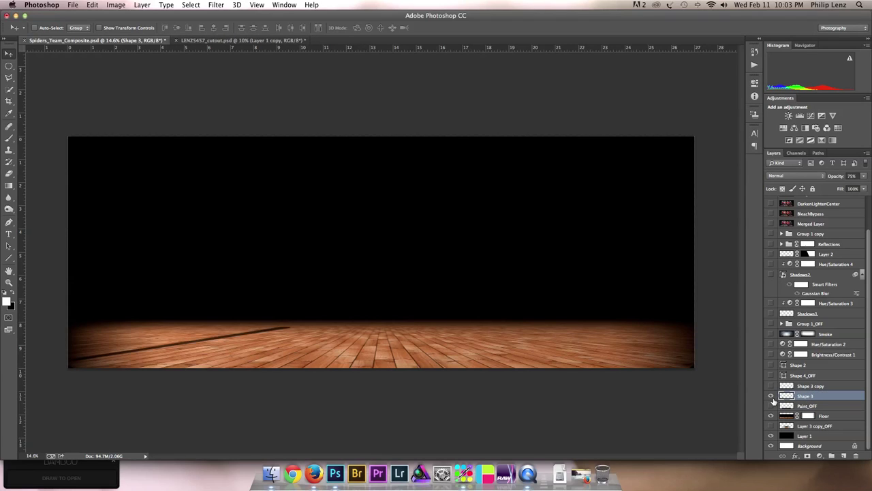
pyautogui.press('z')
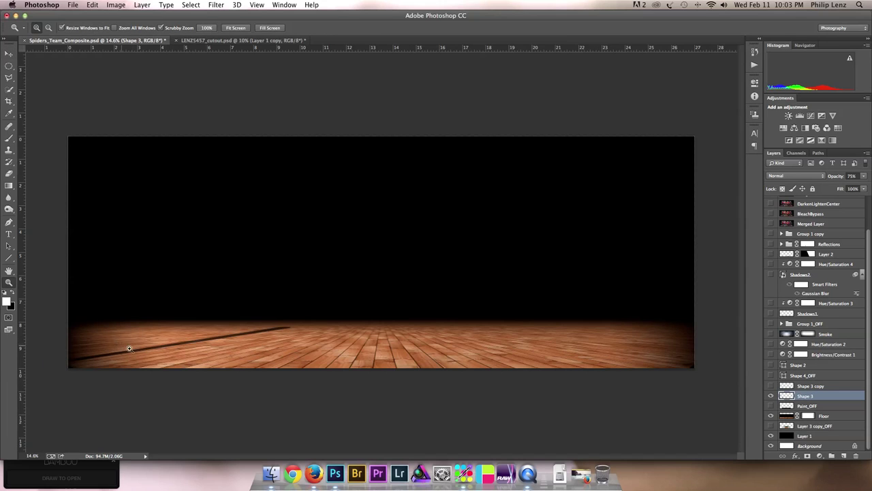
pyautogui.moveTo(120, 345); pyautogui.dragTo(293, 393)
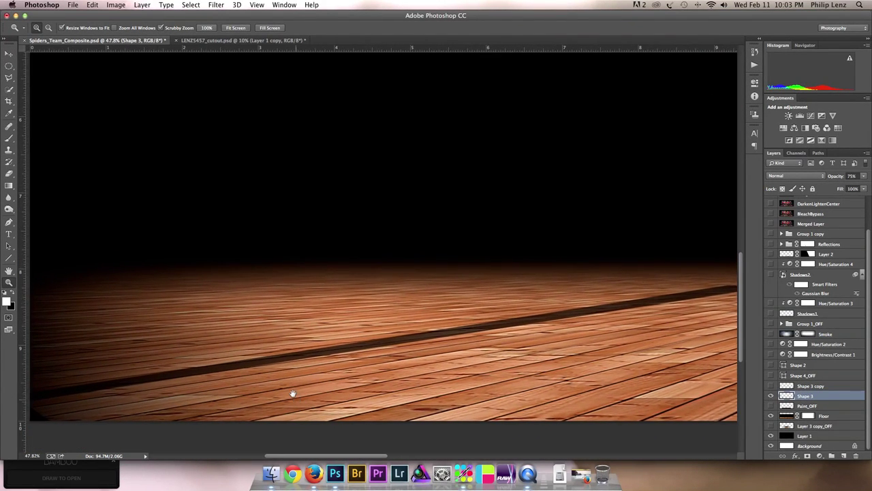
# Pick the Line tool over the Shape 3 court line, and return to viewing the whole composite with the Zoom tool
pyautogui.click(8, 259)
pyautogui.click(44, 290)
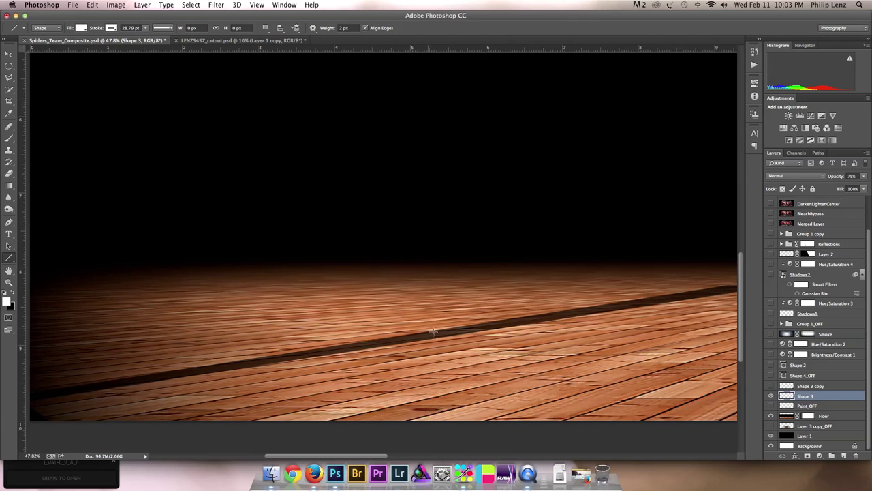
pyautogui.press('z')
pyautogui.moveTo(379, 260); pyautogui.dragTo(341, 261)
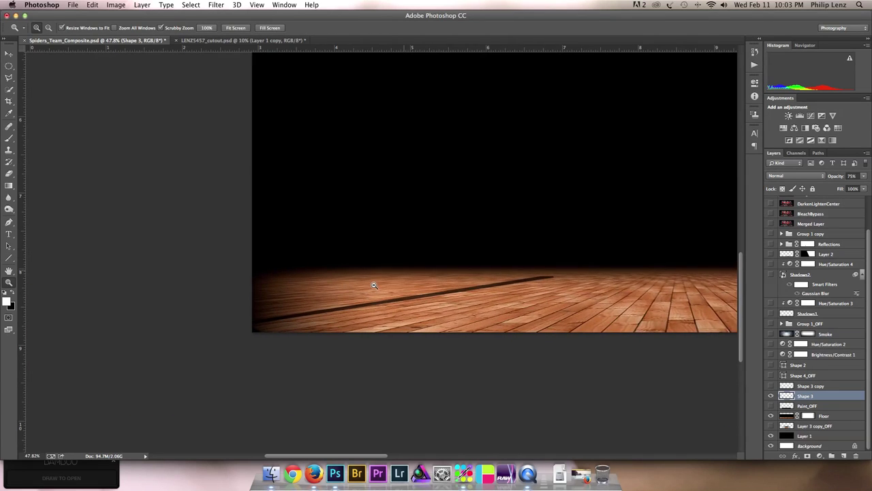
pyautogui.moveTo(401, 325); pyautogui.dragTo(282, 325)
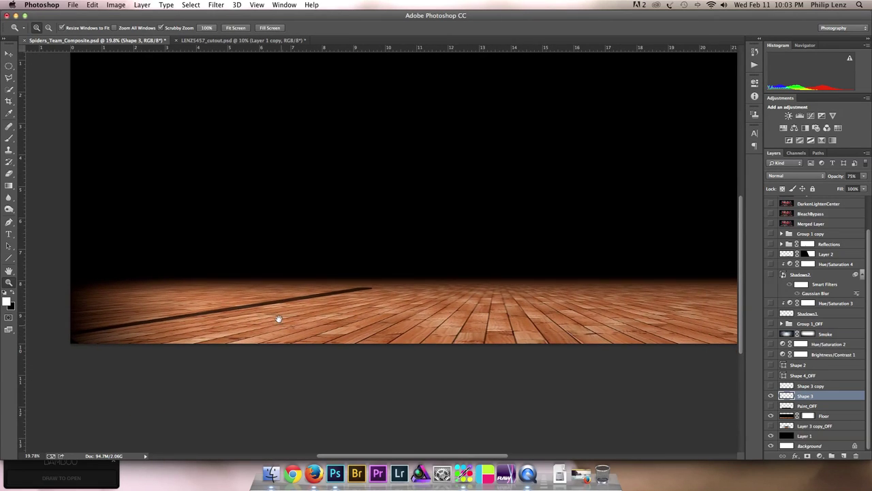
pyautogui.scroll(-2, 442, 290)
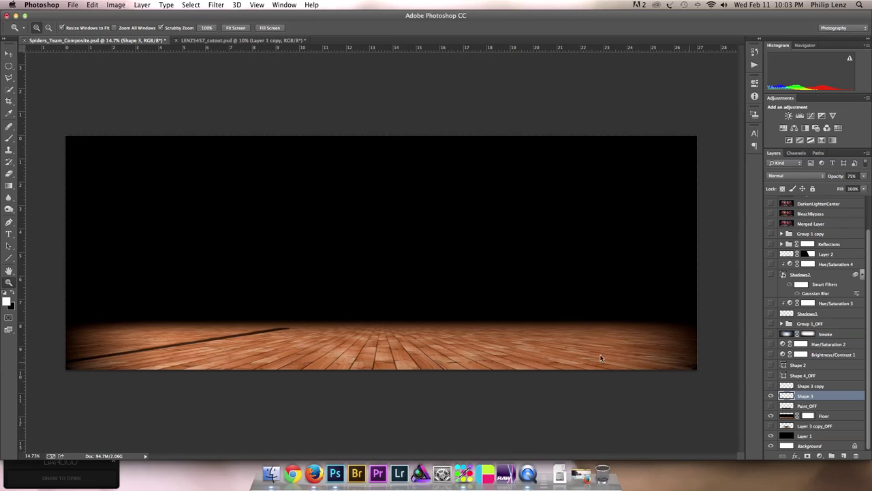
# Select the Shape 3 copy layer and show it as the second angled court line
pyautogui.click(824, 387)
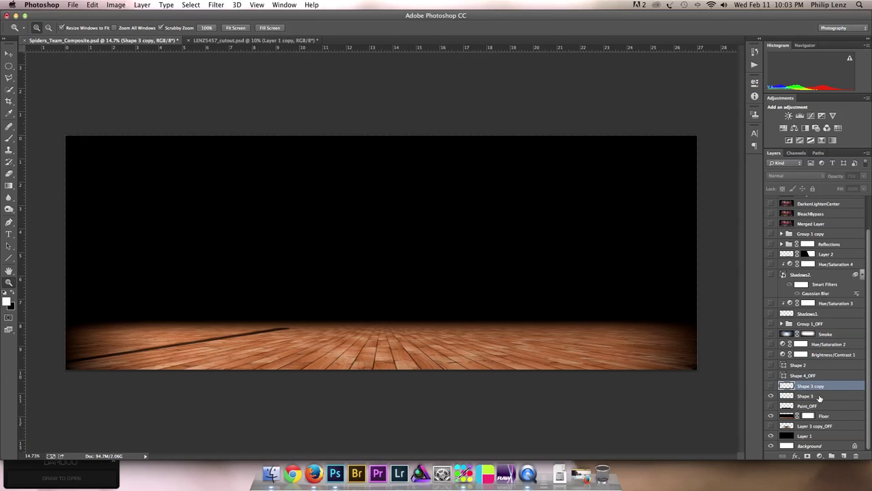
pyautogui.click(821, 397)
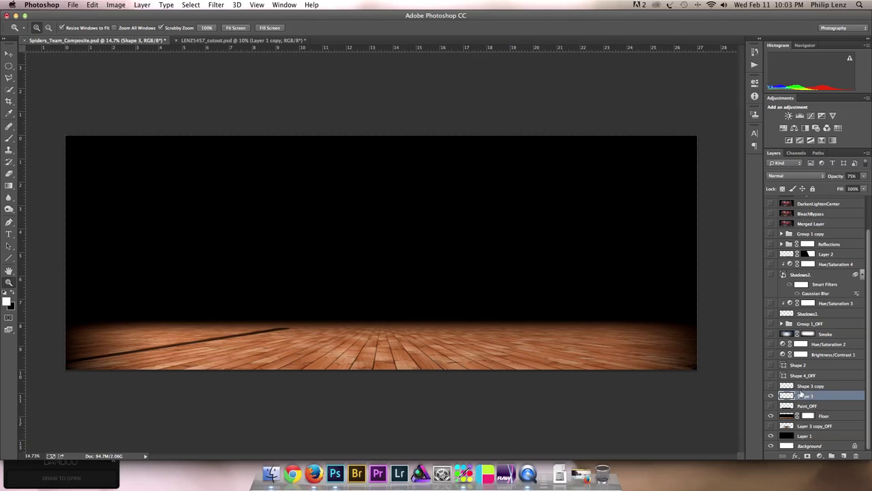
pyautogui.click(806, 386)
pyautogui.click(771, 386)
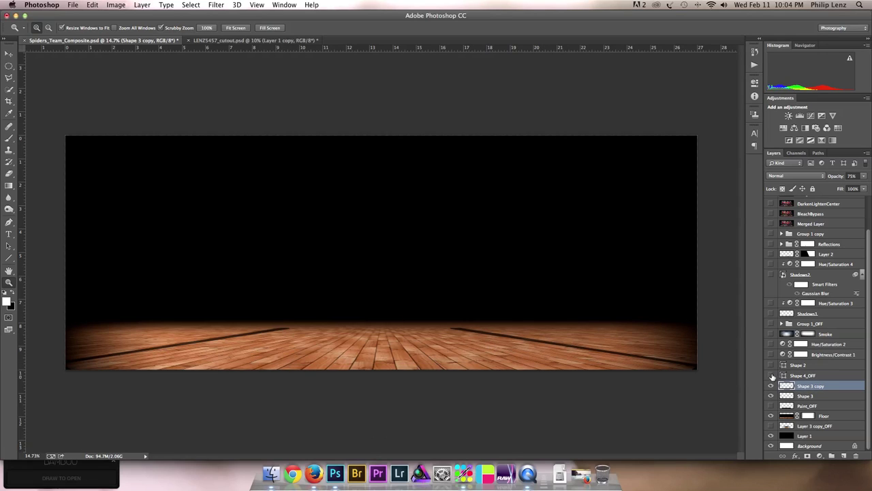
# Show and select the Shape 2 horizontal court line, and examine where it meets the angled line
pyautogui.click(770, 366)
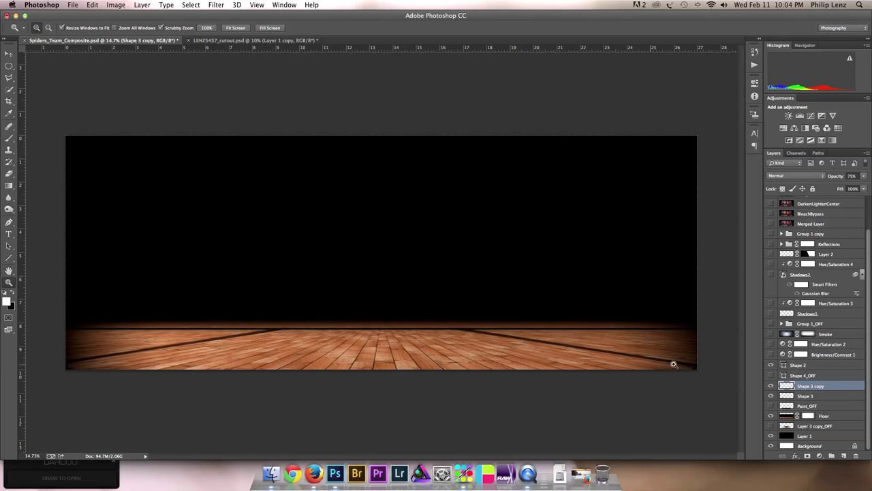
pyautogui.click(804, 365)
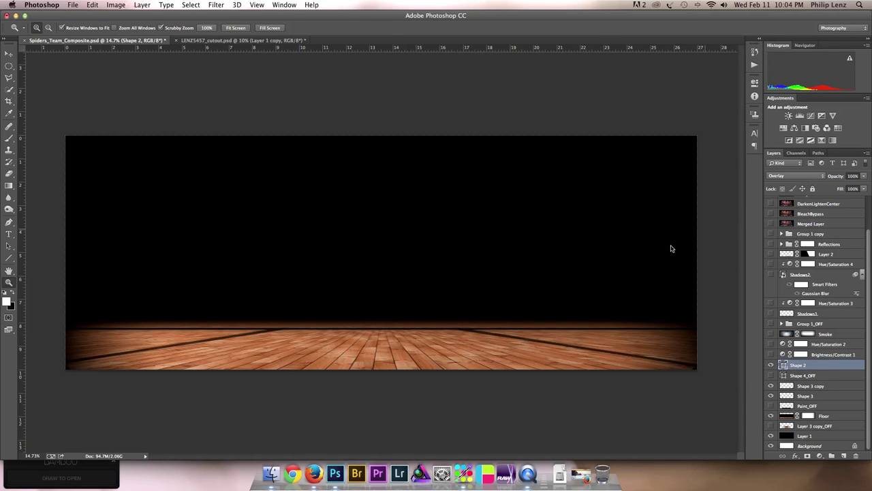
pyautogui.moveTo(395, 329); pyautogui.dragTo(402, 370)
pyautogui.hscroll(-10, 386, 376)
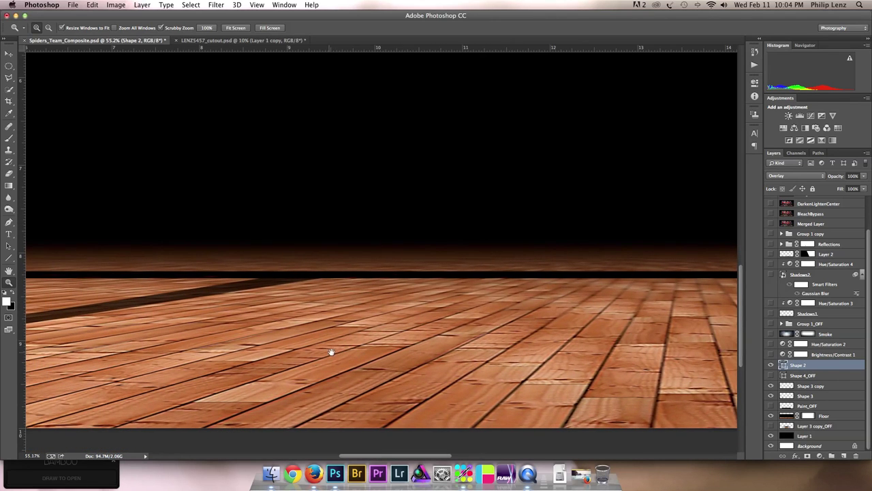
pyautogui.hscroll(-5, 415, 370)
pyautogui.hscroll(-2, 402, 366)
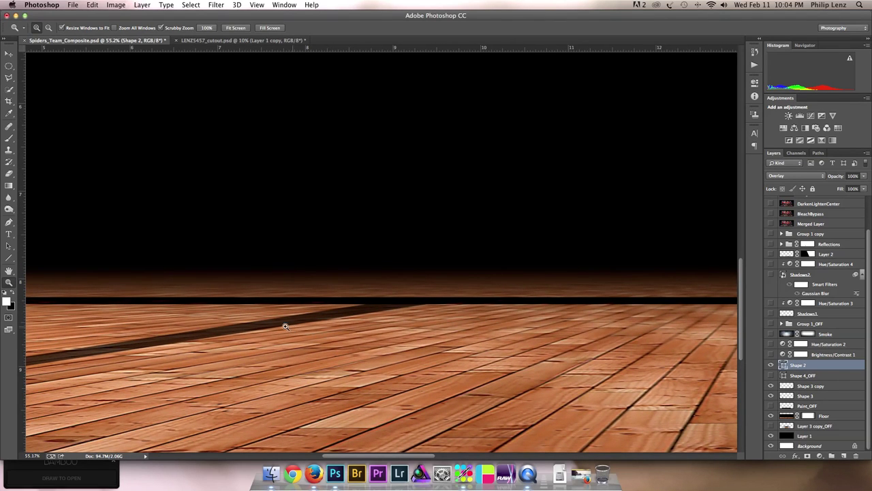
pyautogui.rightClick(332, 364)
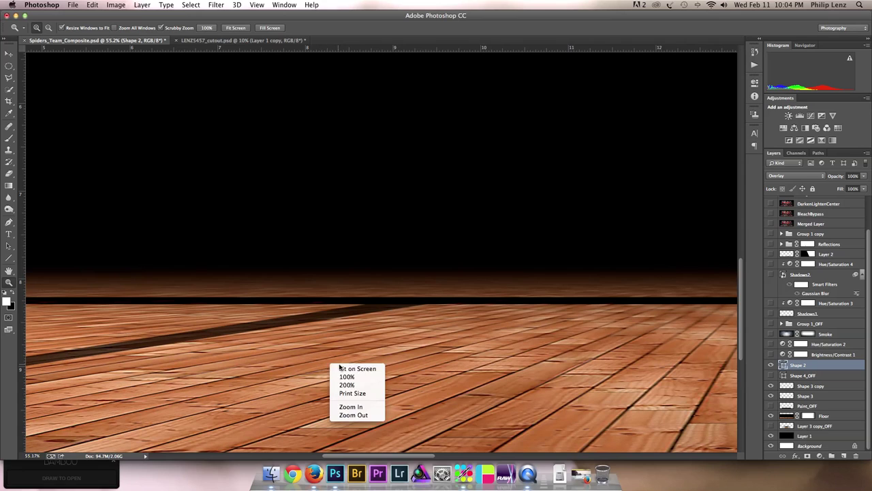
pyautogui.click(341, 368)
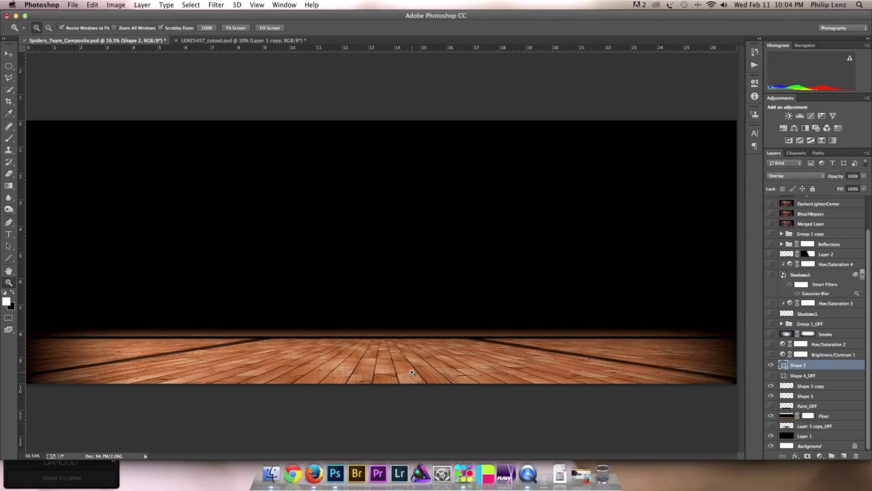
pyautogui.moveTo(413, 373); pyautogui.dragTo(399, 382)
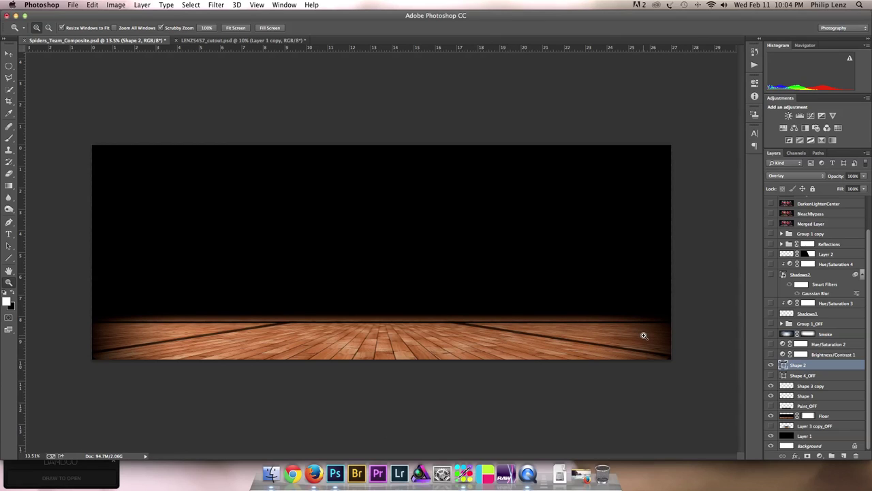
# Compare the floor with and without Brightness/Contrast 1, and leave it and Hue/Saturation 2 visible
pyautogui.click(771, 355)
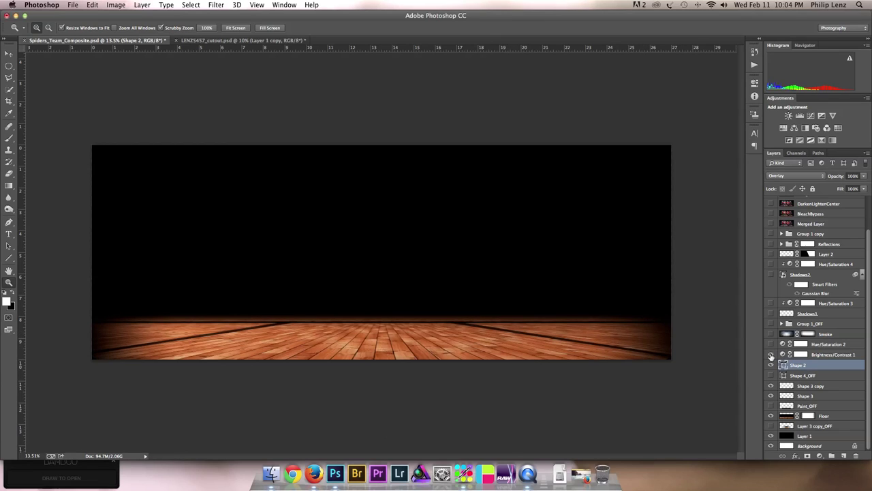
pyautogui.click(771, 355)
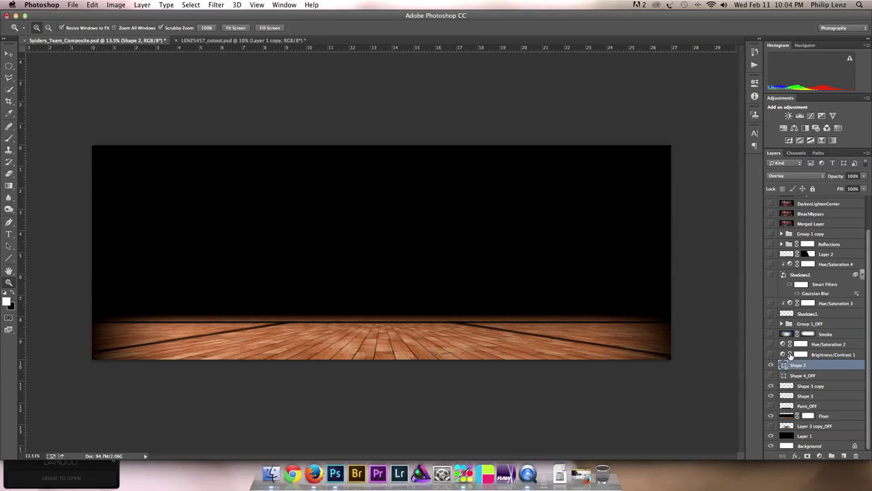
pyautogui.click(772, 355)
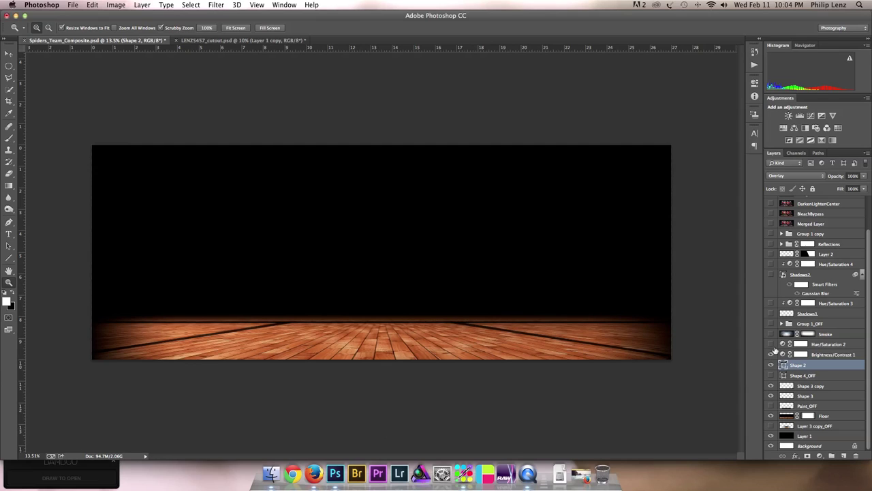
pyautogui.click(772, 345)
# View the adjustment settings of Brightness/Contrast 1 and of Hue/Saturation 2
pyautogui.click(819, 355)
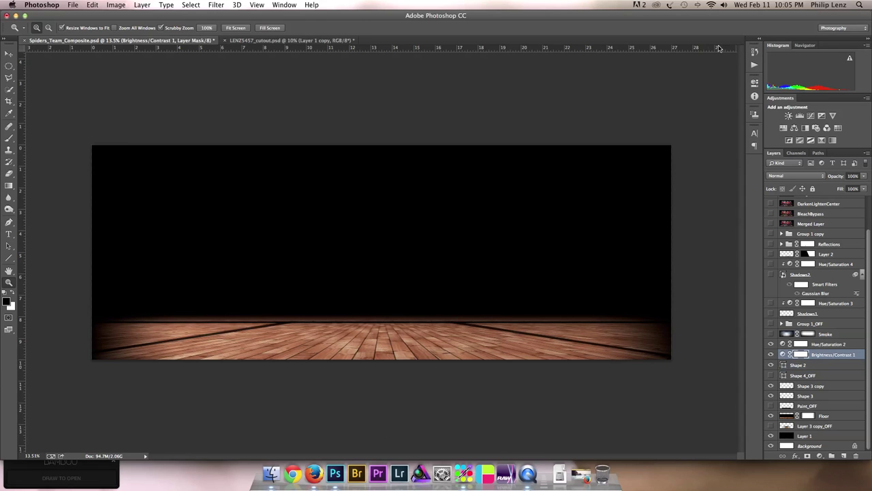
pyautogui.click(755, 116)
pyautogui.click(755, 64)
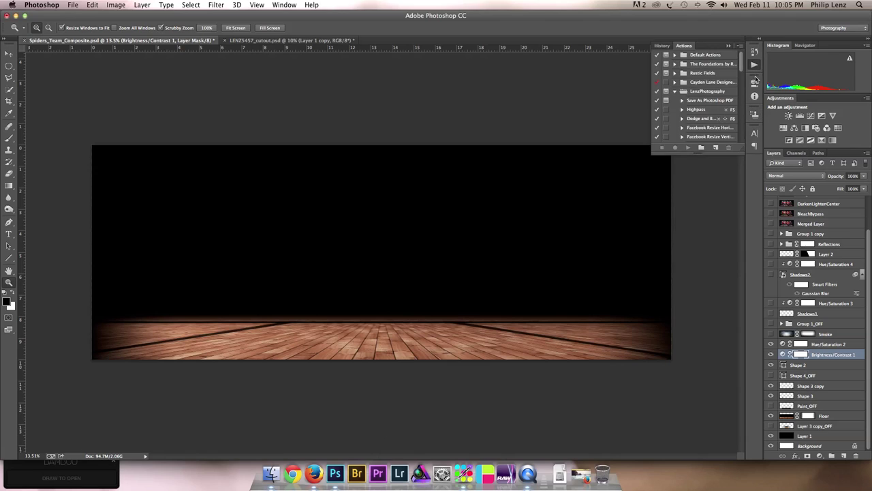
pyautogui.click(755, 83)
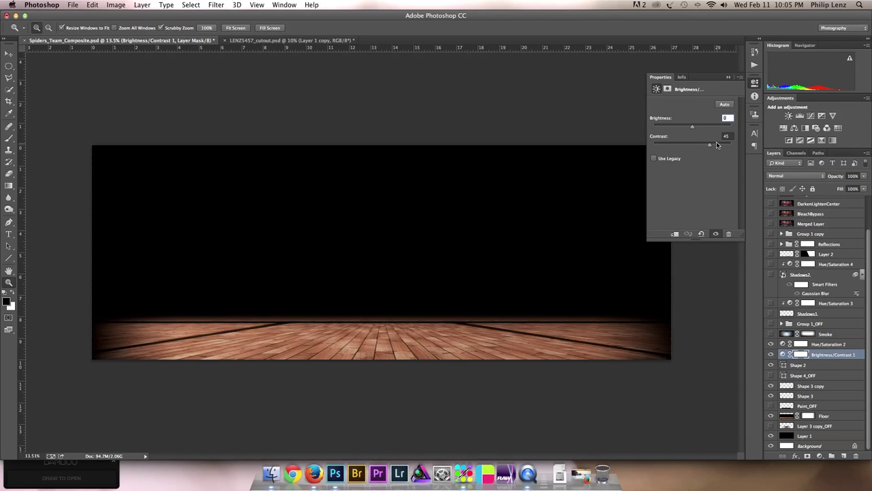
pyautogui.click(829, 344)
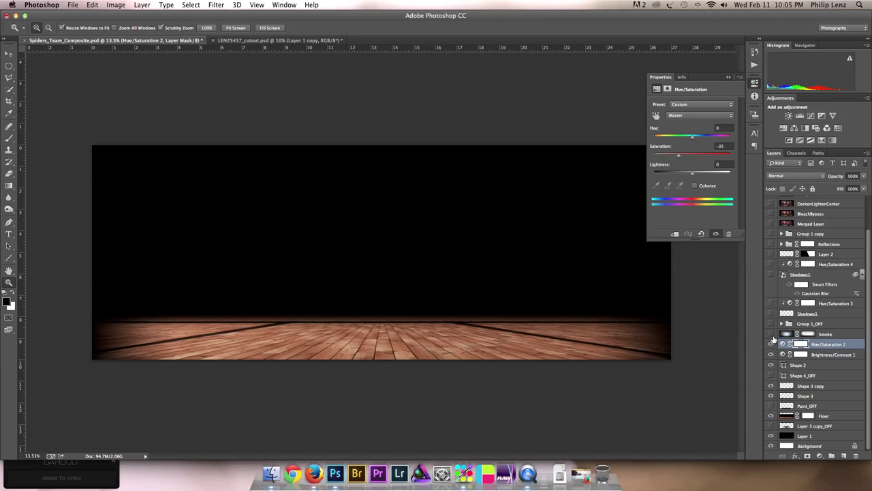
# Show the Smoke background layer and the Group 1_OFF players, with the adjustment settings collapsed
pyautogui.click(771, 334)
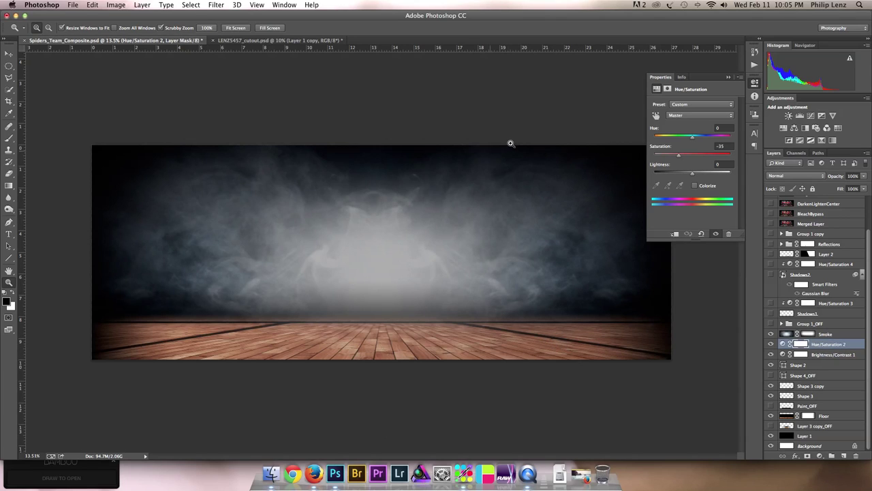
pyautogui.moveTo(766, 111); pyautogui.dragTo(752, 84)
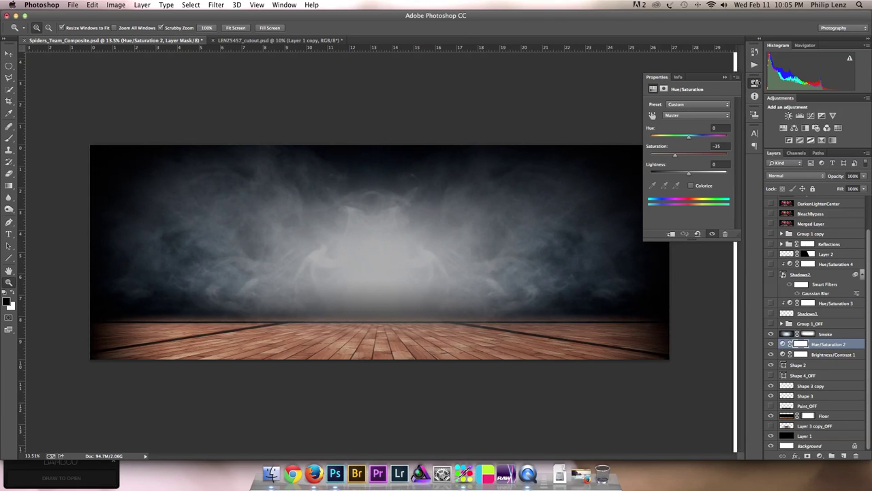
pyautogui.click(751, 83)
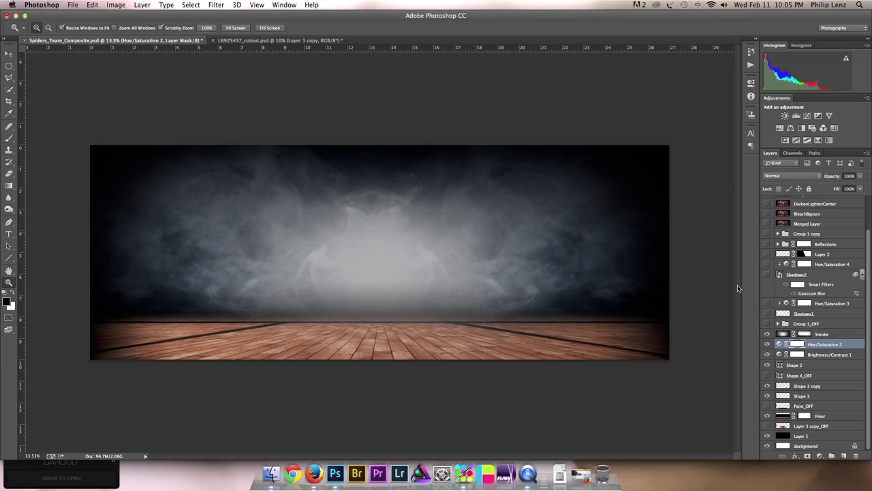
pyautogui.click(767, 324)
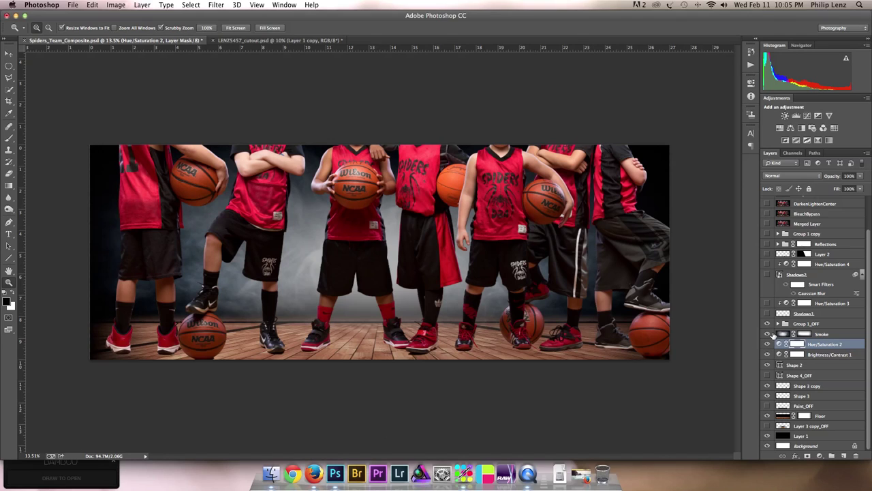
# Show the Group 1 copy players, compare them with the larger Group 1_OFF players, and leave Group 1_OFF hidden
pyautogui.click(767, 324)
pyautogui.click(766, 233)
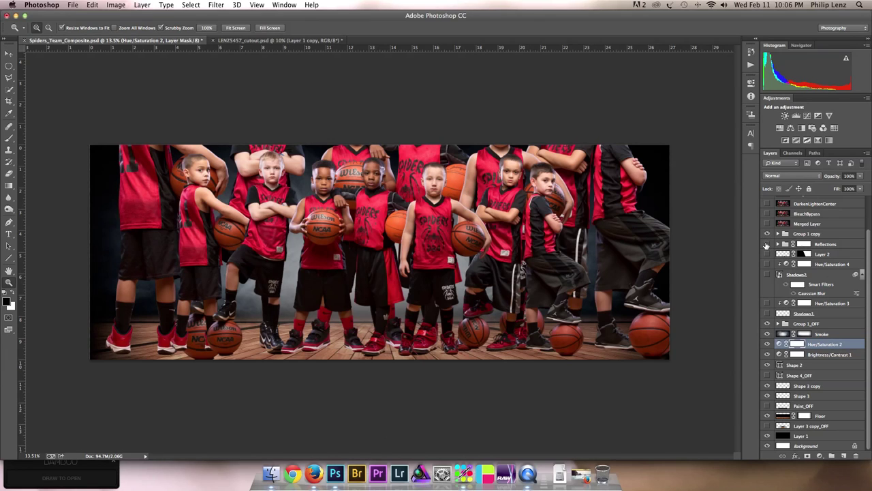
pyautogui.click(768, 323)
pyautogui.click(767, 324)
pyautogui.click(767, 324)
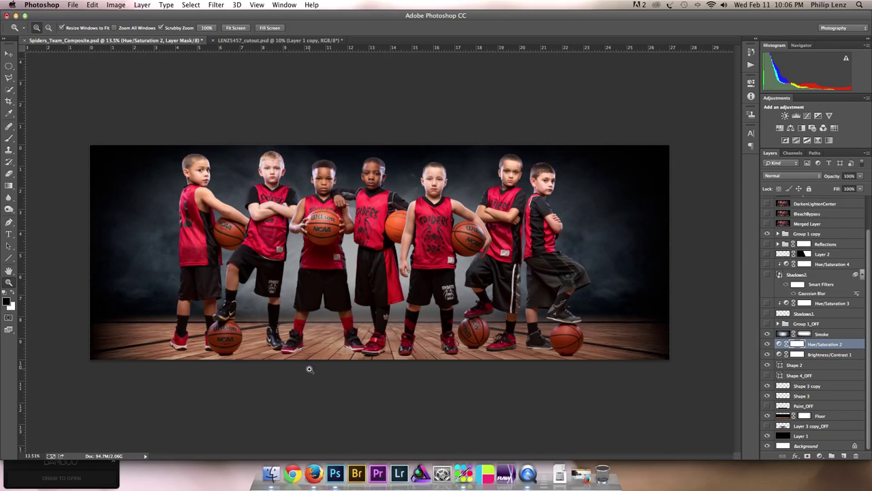
# Show and select the Shadows1 layer, checking the original photo's shadows on the Background layer alone in LENZ5457_cutout.psd
pyautogui.click(767, 313)
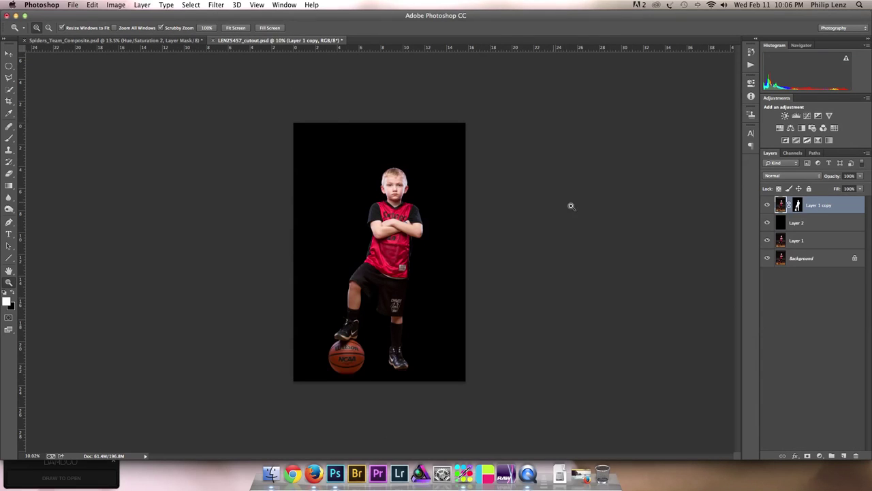
pyautogui.keyDown('alt'); pyautogui.click(767, 258); pyautogui.keyUp('alt')
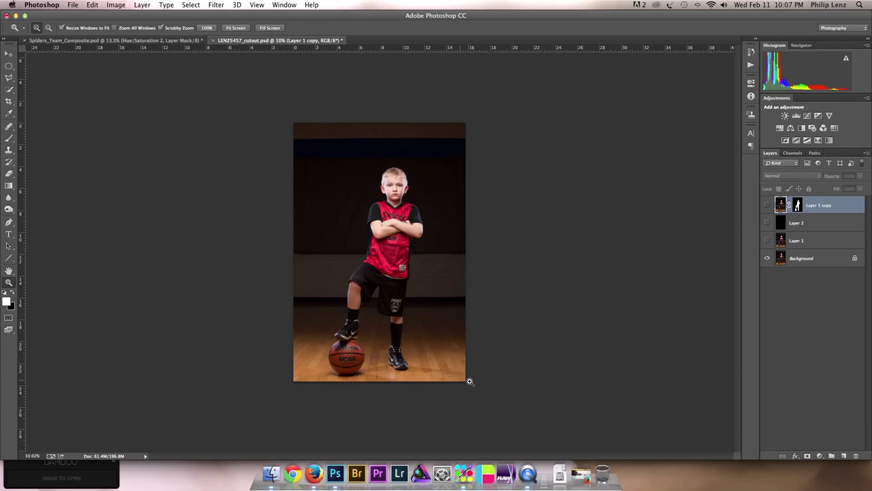
pyautogui.click(165, 41)
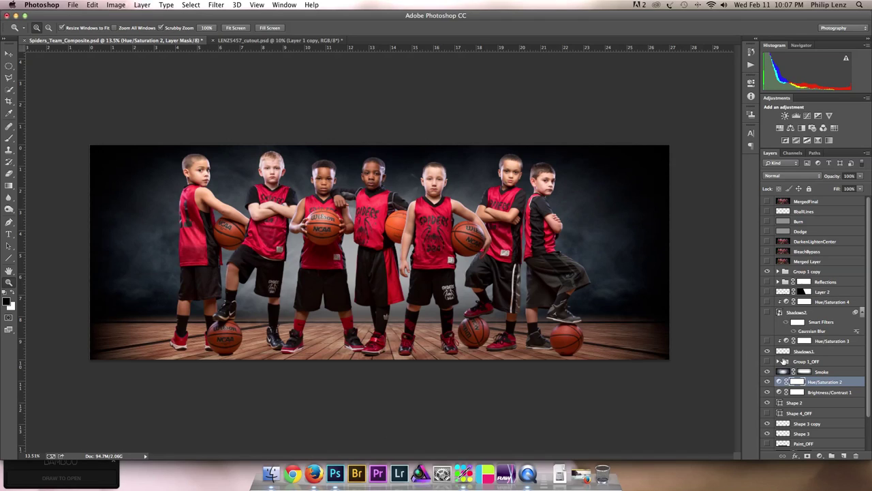
pyautogui.click(802, 352)
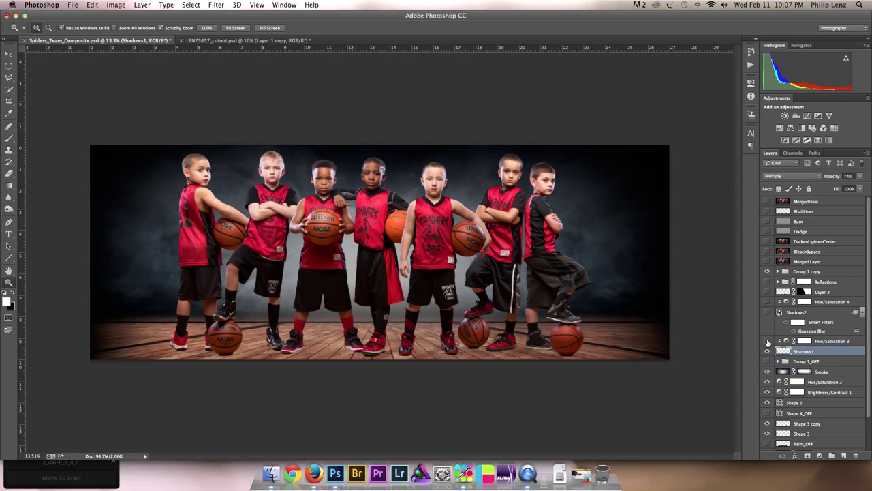
# Show and select Hue/Saturation 3 above Shadows1, and look up its clipping mask command without applying it
pyautogui.click(767, 350)
pyautogui.click(768, 341)
pyautogui.click(828, 343)
pyautogui.rightClick(830, 341)
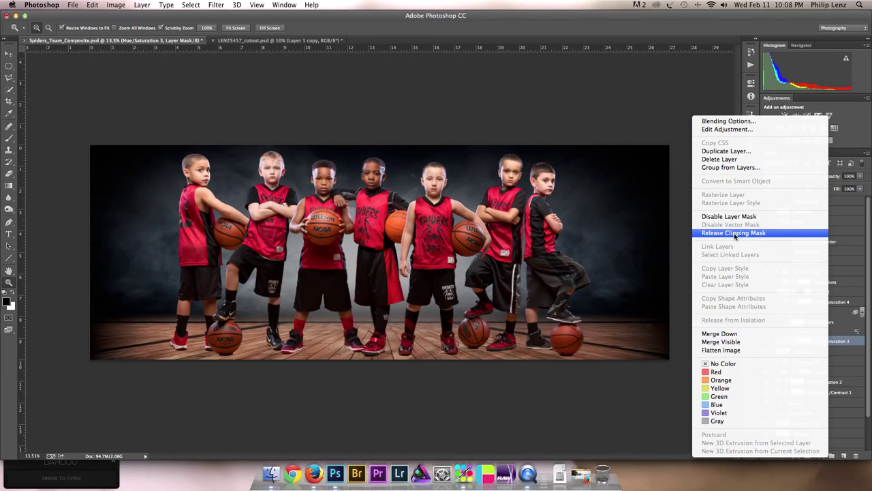
pyautogui.click(681, 232)
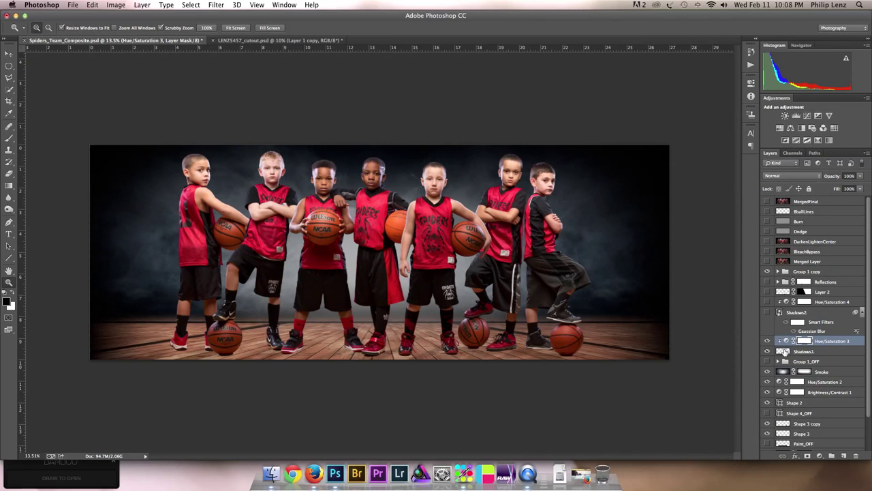
# Compare the floor shadows with and without Hue/Saturation 3, and leave it visible
pyautogui.click(768, 340)
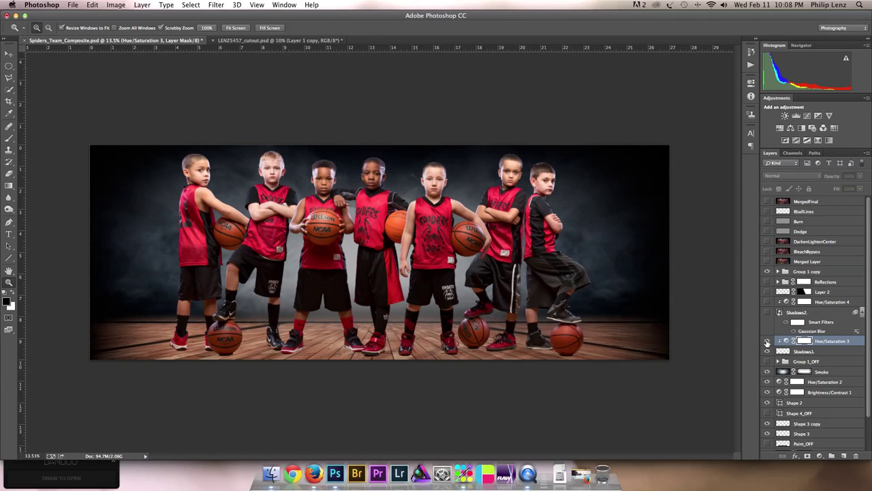
pyautogui.click(767, 341)
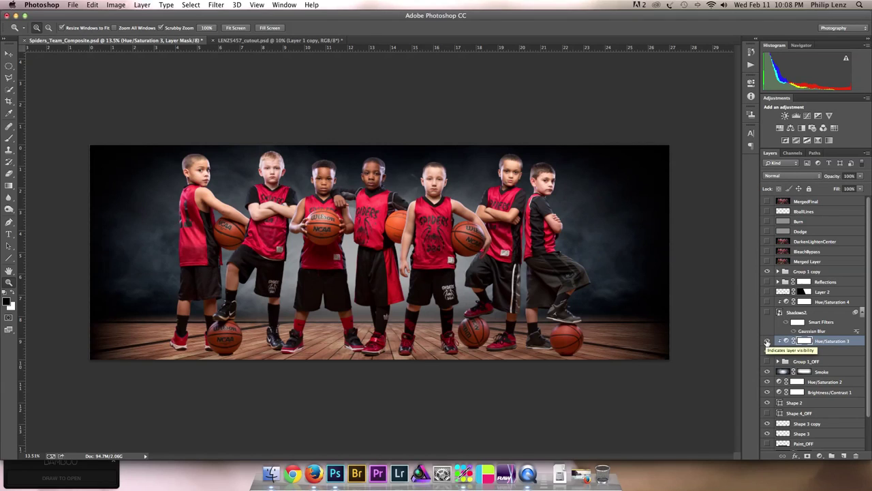
pyautogui.click(768, 341)
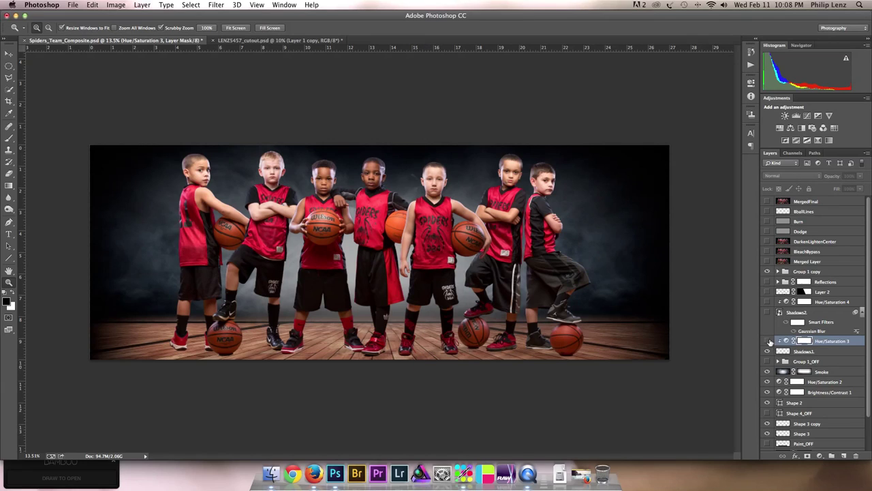
pyautogui.click(768, 341)
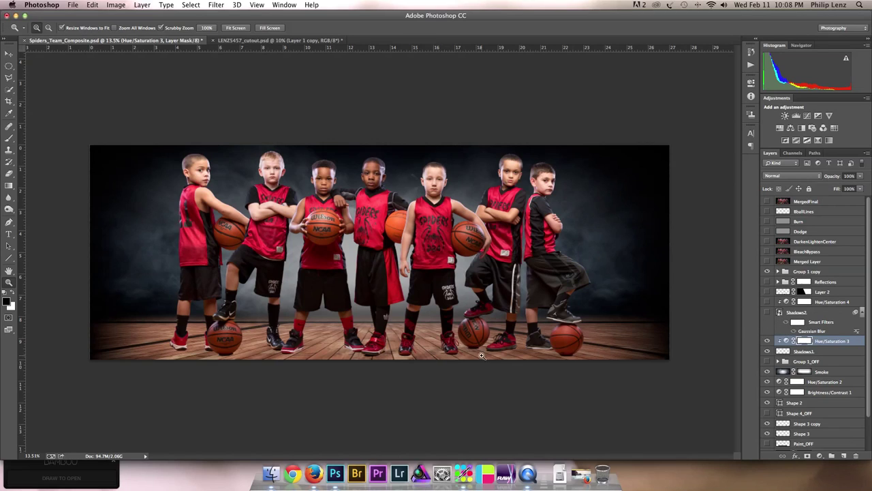
# Show the Shadows2 smart object, its clipped Hue/Saturation 4 adjustment and Layer 2
pyautogui.click(767, 314)
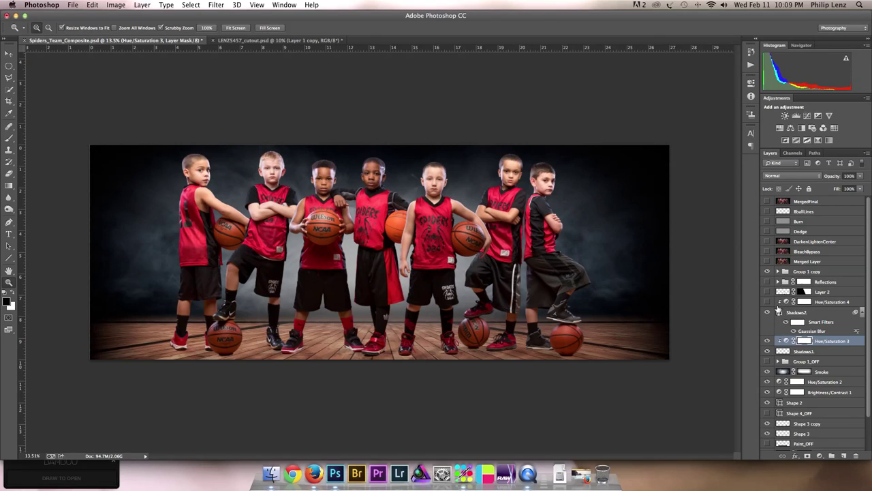
pyautogui.click(767, 302)
pyautogui.click(767, 293)
# Expand the Reflections group, select Group 1 copy, and make the reflections visible
pyautogui.click(778, 282)
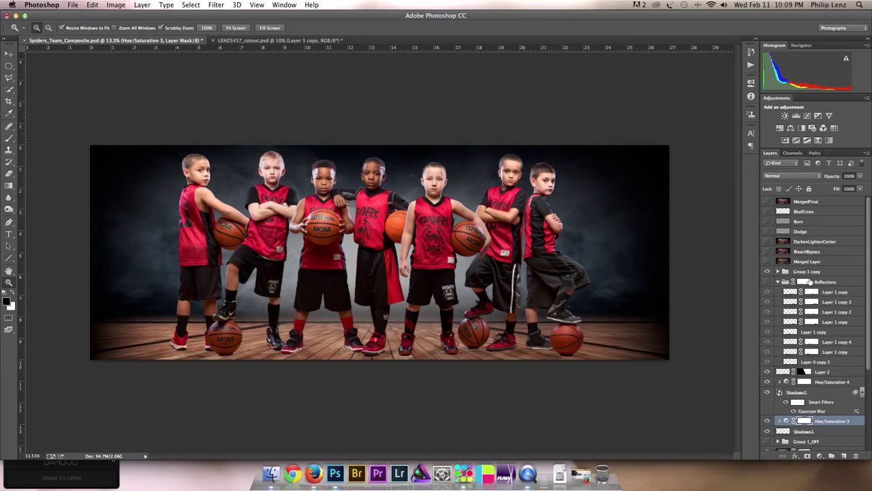
pyautogui.click(811, 273)
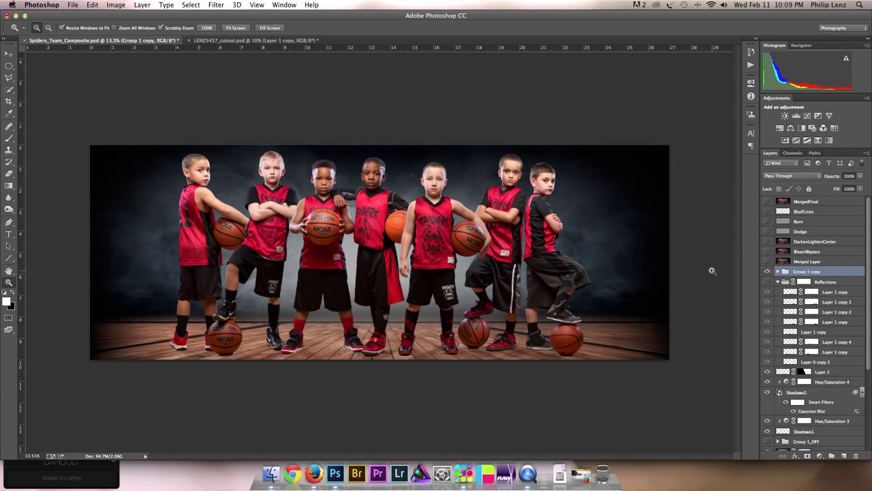
pyautogui.click(768, 281)
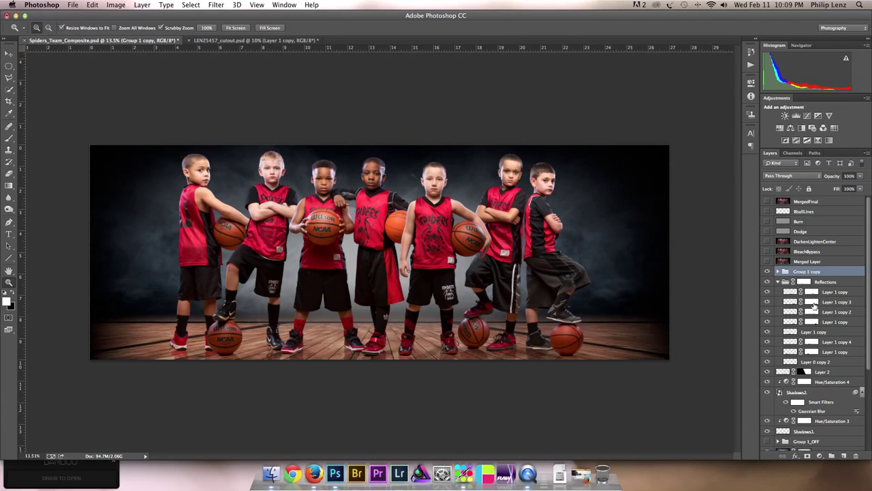
# Compare the floor with and without the uppermost reflection layer, select Layer 1 copy 3's mask, and collapse the Reflections group
pyautogui.click(767, 292)
pyautogui.click(767, 292)
pyautogui.click(768, 291)
pyautogui.click(767, 292)
pyautogui.click(812, 302)
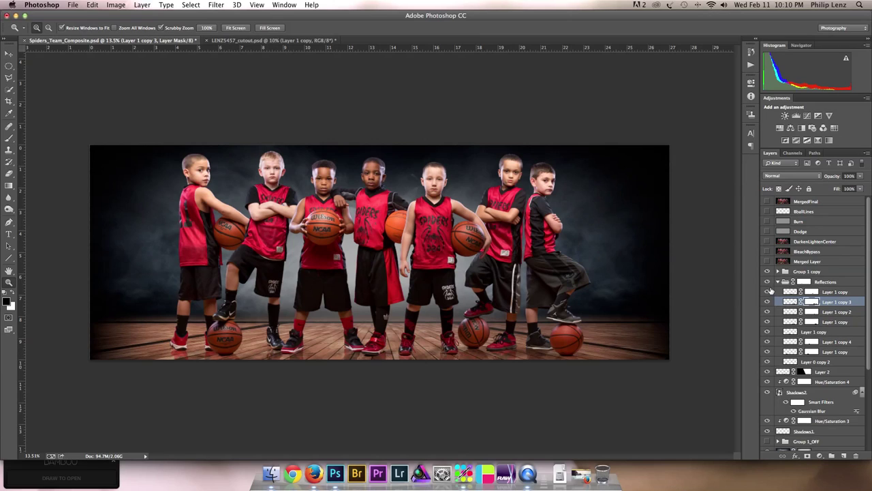
pyautogui.click(777, 281)
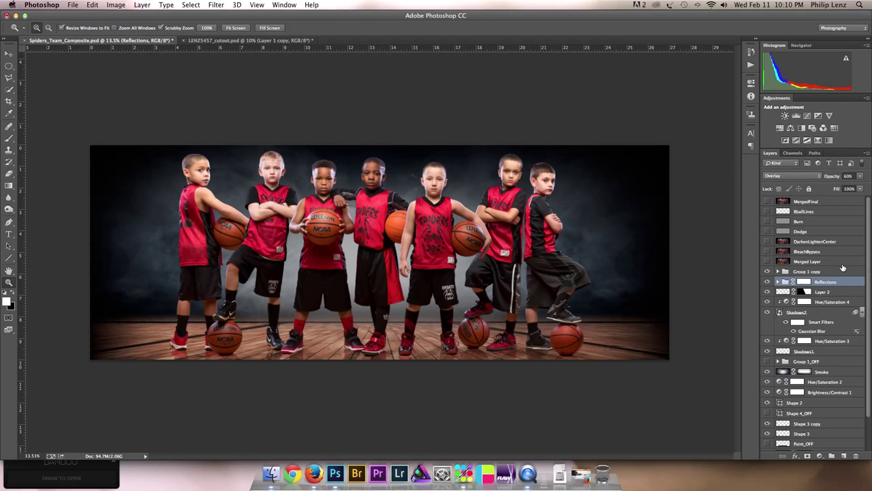
# Show the Merged Layer and the BleachBypass layer, leaving BleachBypass selected
pyautogui.click(768, 264)
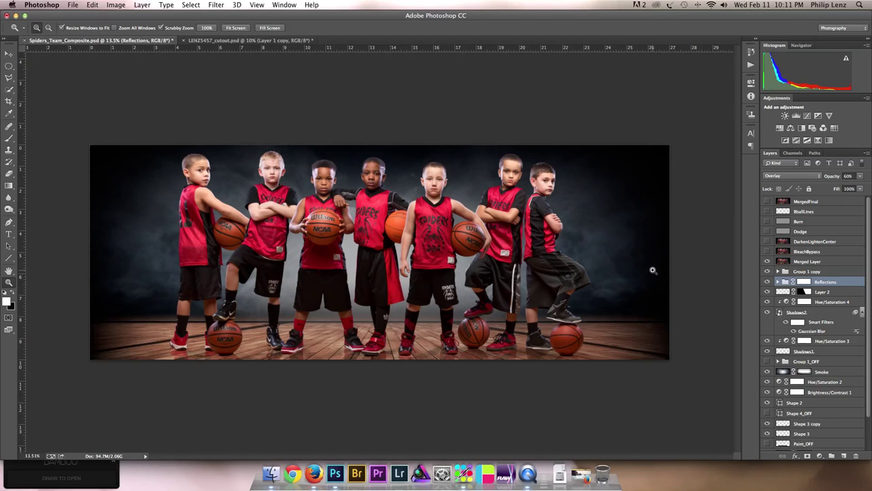
pyautogui.click(803, 263)
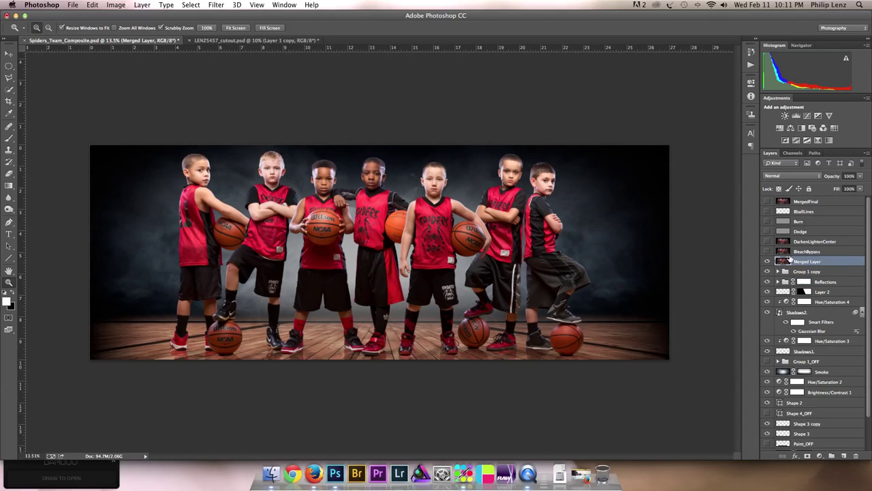
pyautogui.click(804, 251)
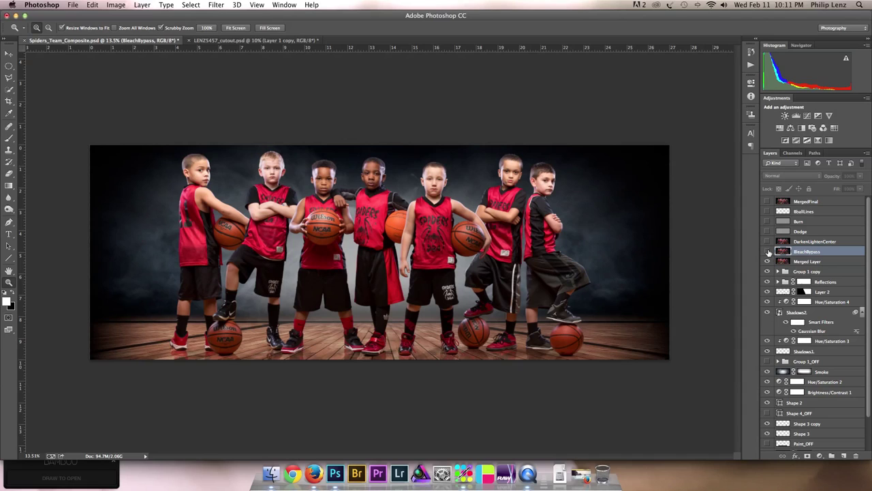
pyautogui.click(768, 252)
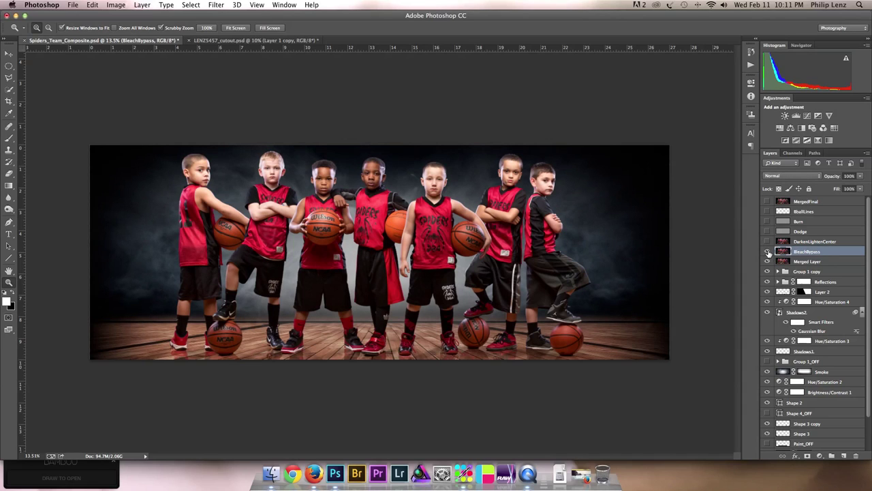
# Compare the full image and a close-up of the middle players with and without BleachBypass, and leave it visible
pyautogui.click(769, 252)
pyautogui.click(768, 251)
pyautogui.moveTo(413, 193); pyautogui.dragTo(463, 244)
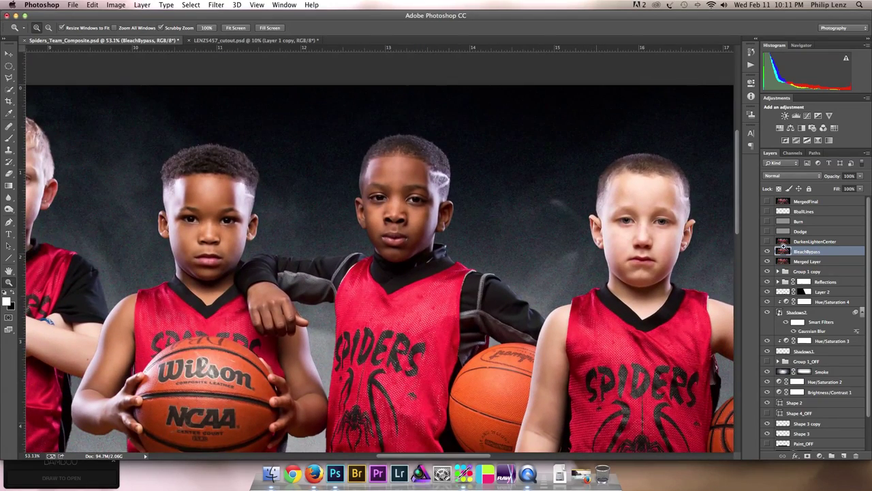
pyautogui.click(768, 252)
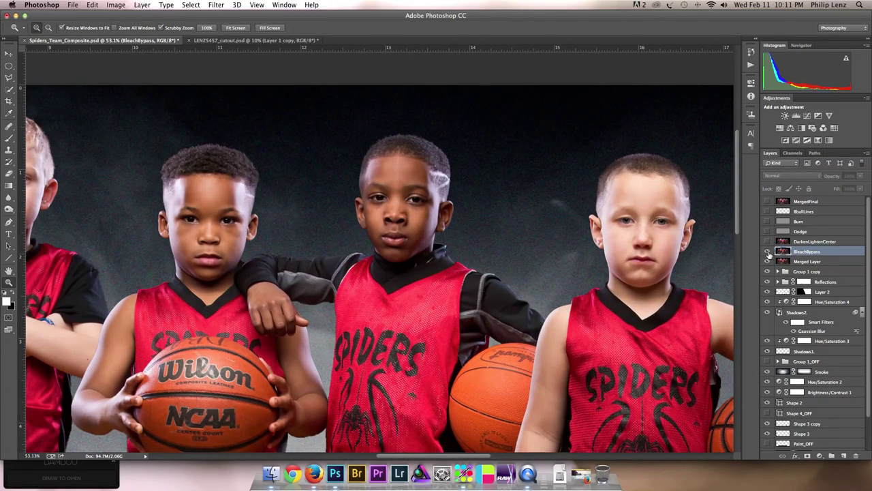
pyautogui.click(768, 252)
pyautogui.click(767, 252)
pyautogui.click(768, 253)
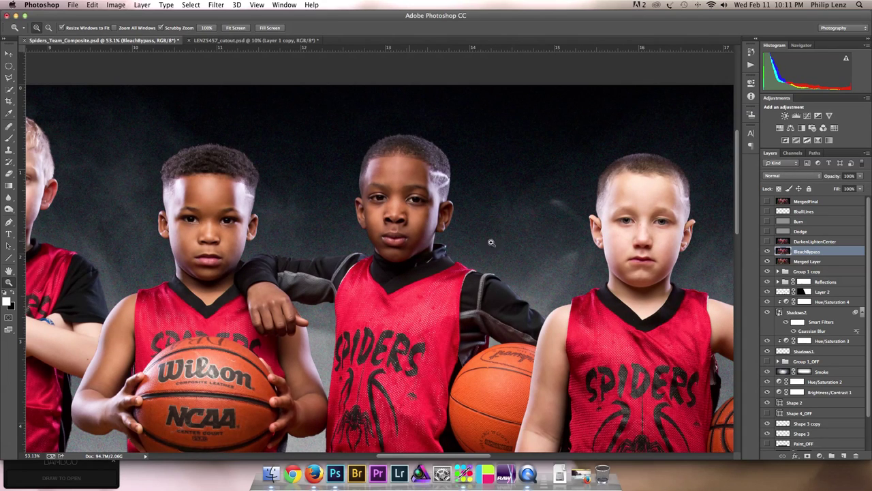
pyautogui.click(768, 252)
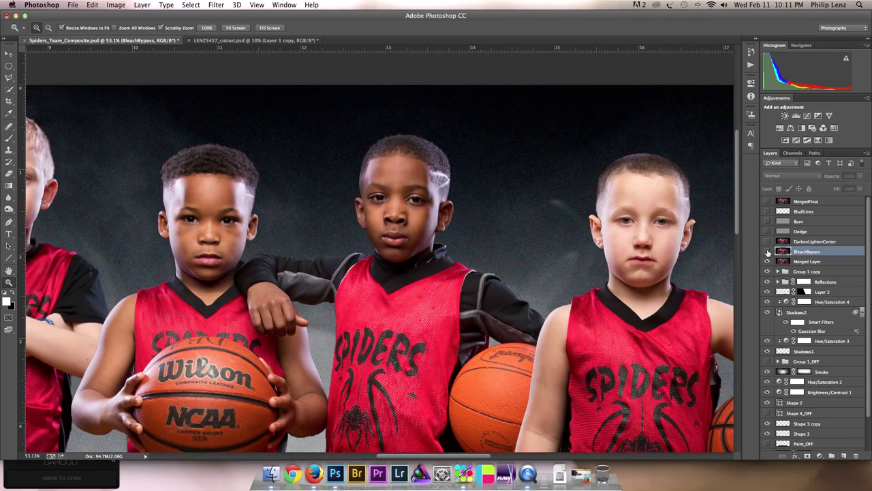
pyautogui.click(767, 252)
pyautogui.rightClick(487, 205)
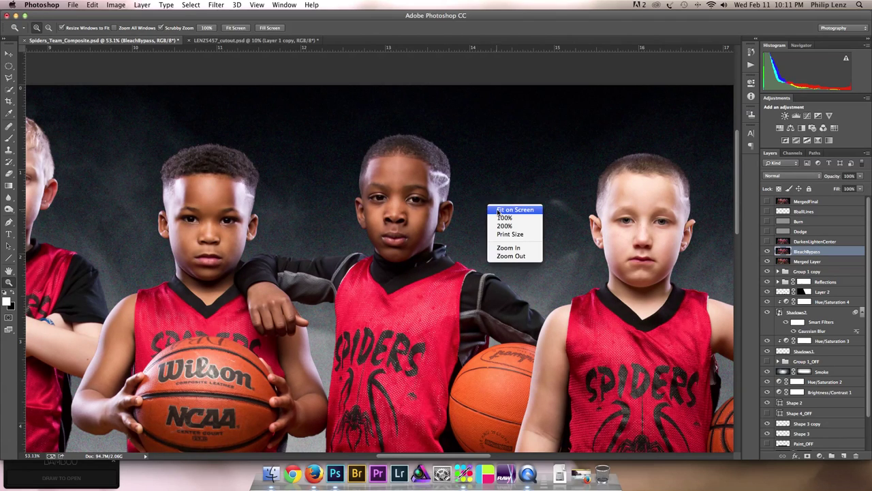
pyautogui.click(510, 209)
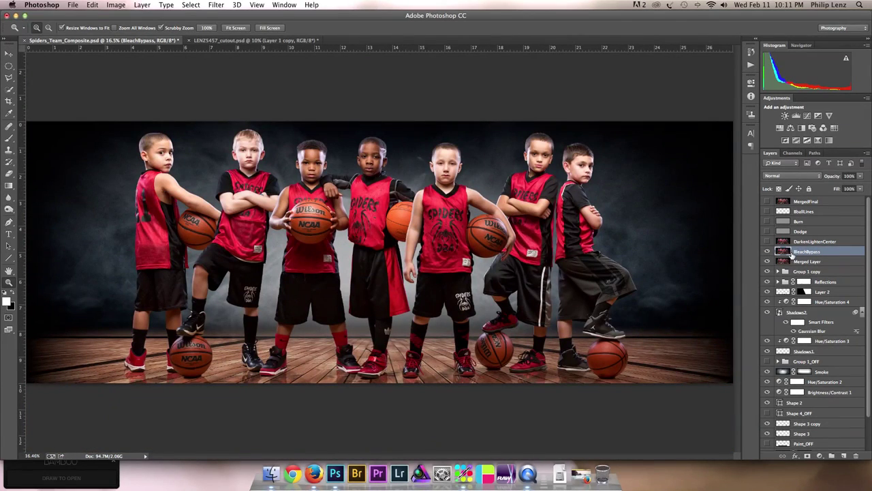
# View the list of Nik Software filters available for the BleachBypass layer without applying any
pyautogui.click(216, 4)
pyautogui.moveTo(289, 218)
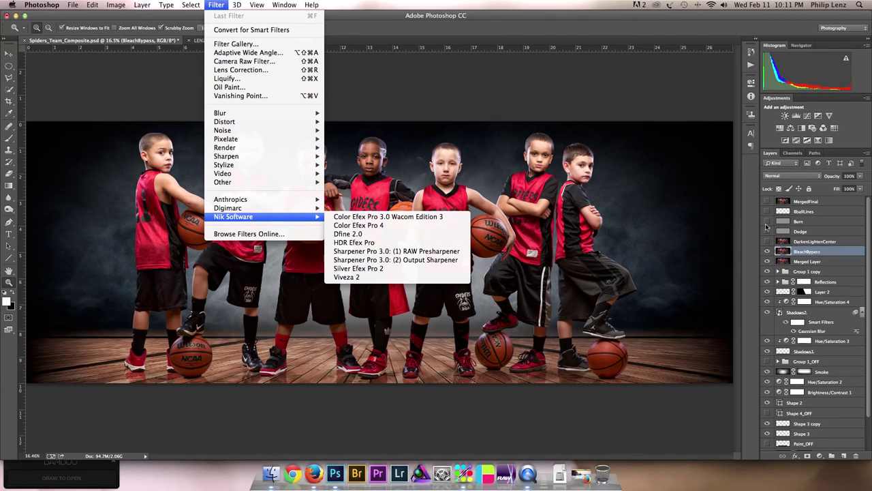
pyautogui.click(786, 253)
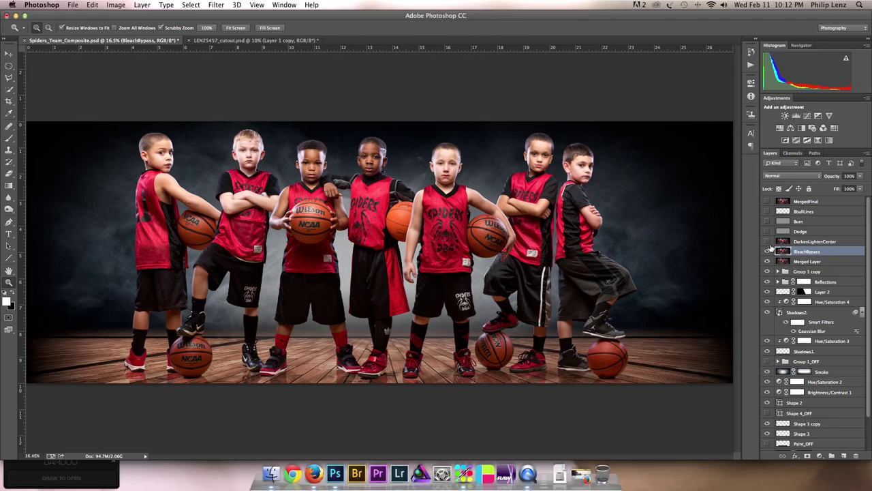
# Select DarkenLightenCenter, compare the image with and without it, leave it visible, and show the Dodge and Burn layers
pyautogui.click(788, 243)
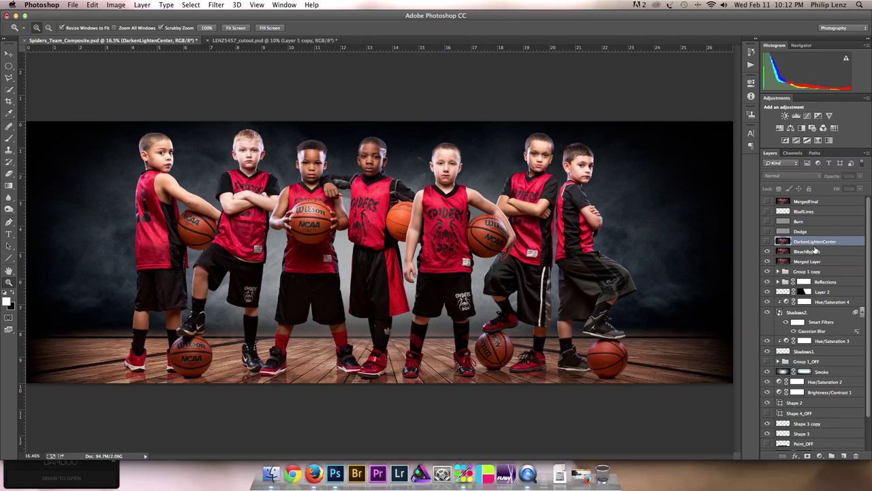
pyautogui.click(767, 242)
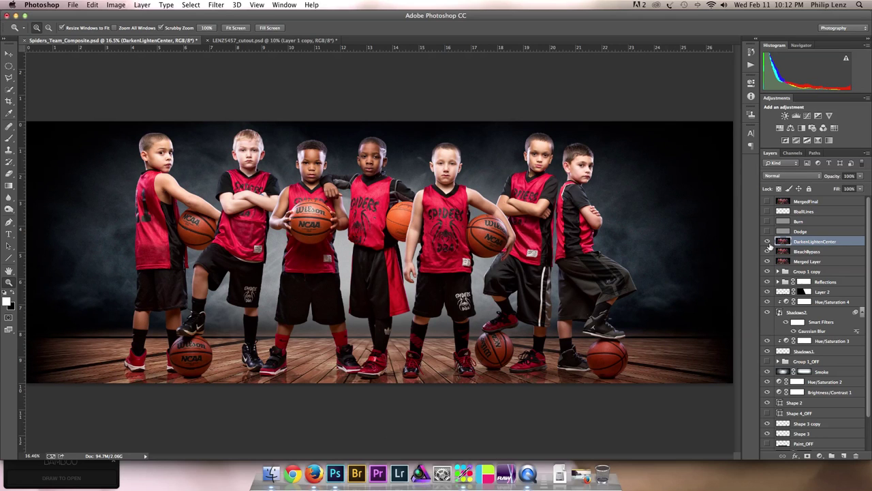
pyautogui.click(767, 242)
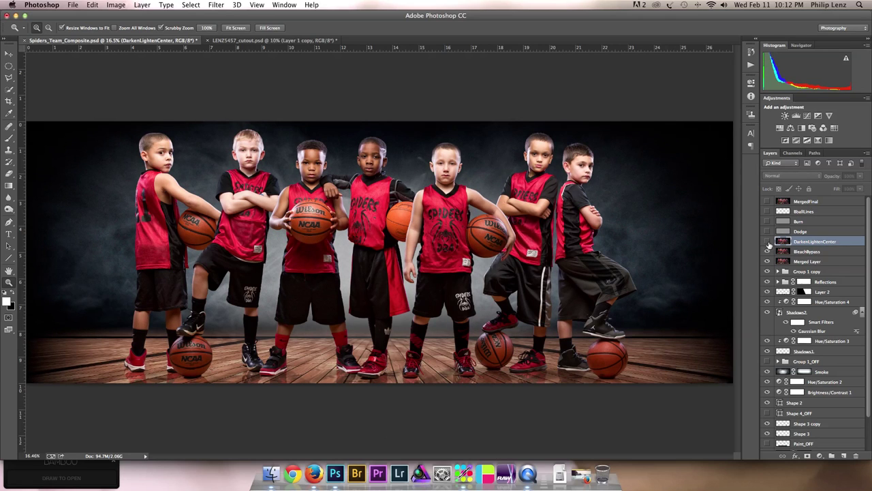
pyautogui.click(767, 242)
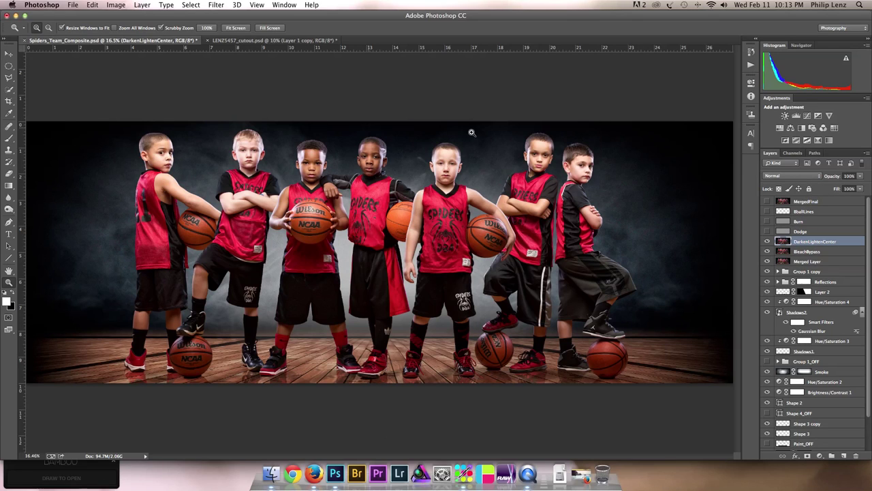
pyautogui.click(766, 243)
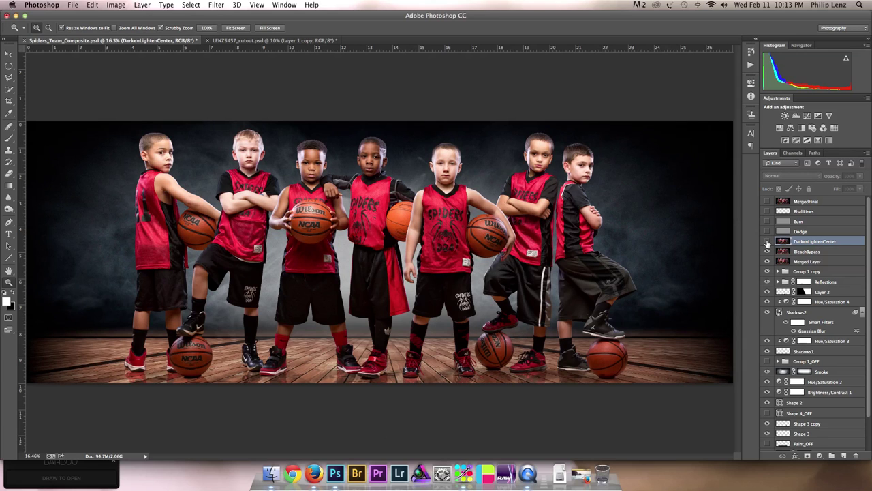
pyautogui.click(767, 243)
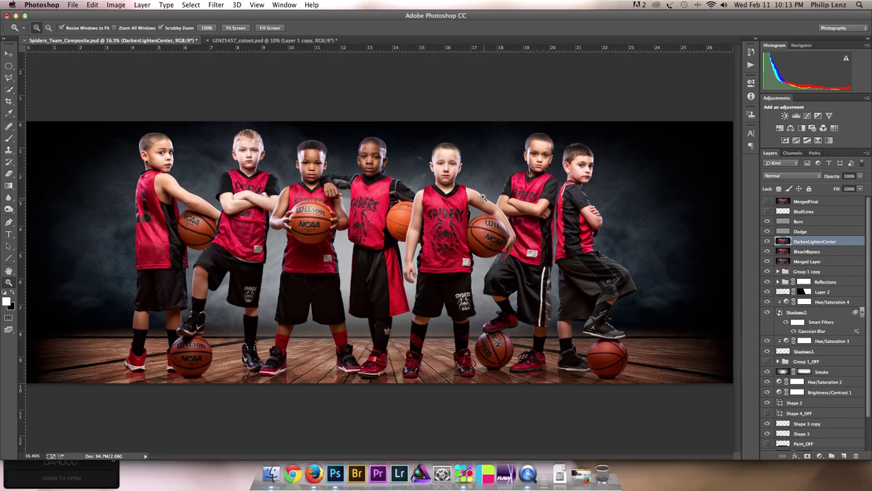
# Select and show the BballLines layer, and compare the basketballs with and without it, leaving it visible
pyautogui.click(772, 213)
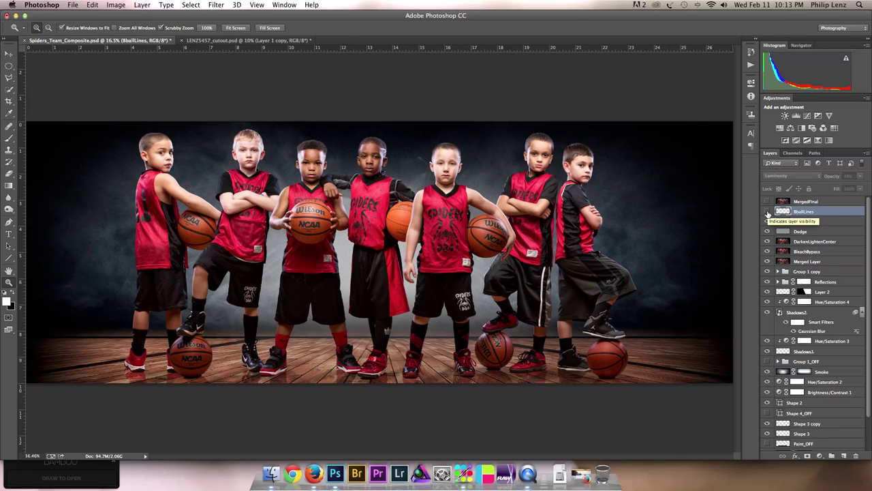
pyautogui.click(767, 212)
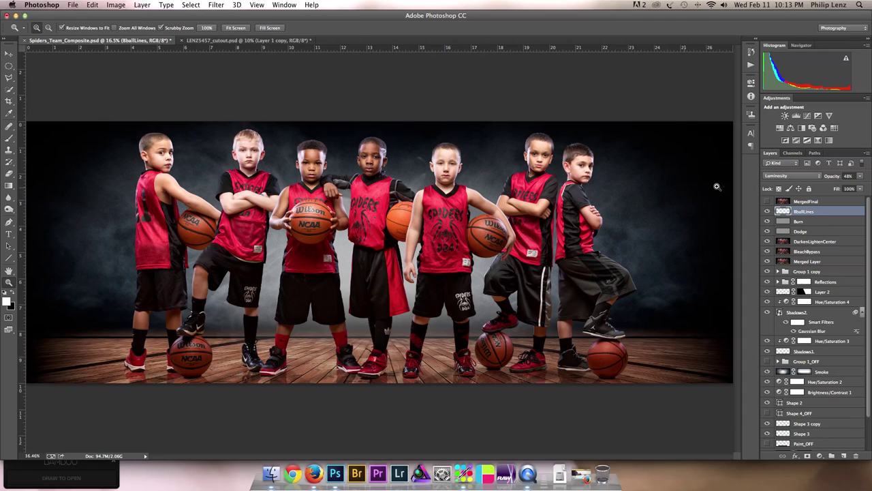
pyautogui.click(768, 212)
pyautogui.click(768, 212)
# Show the MergedFinal layer above the finished composite, and select the Dodge layer followed by the Burn layer
pyautogui.click(768, 202)
pyautogui.click(767, 202)
pyautogui.keyDown('alt'); pyautogui.scroll(-2, 568, 218); pyautogui.keyUp('alt')
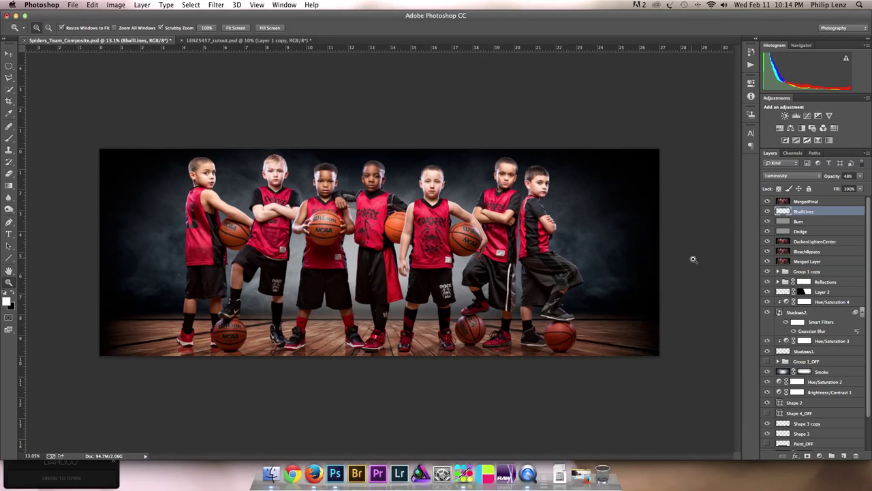
pyautogui.click(813, 233)
pyautogui.click(812, 223)
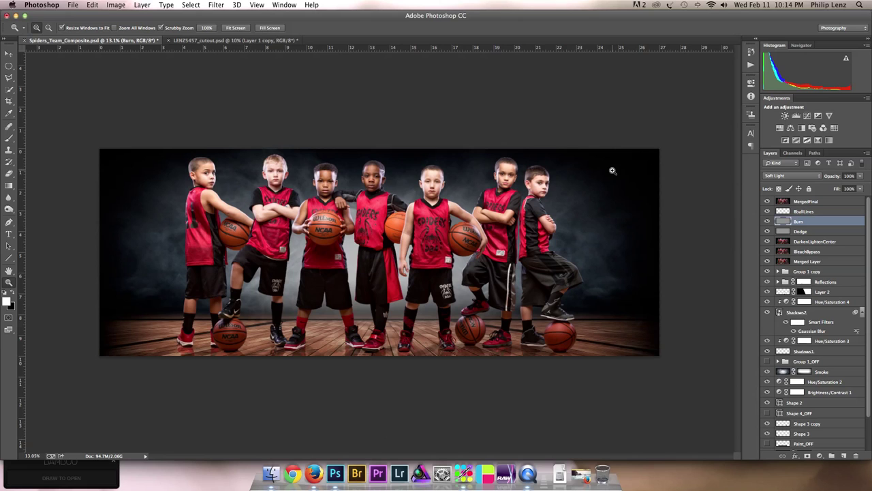
# Switch to the minimized Firefox window to view the lenzknows.com page, and minimize it again
pyautogui.click(582, 477)
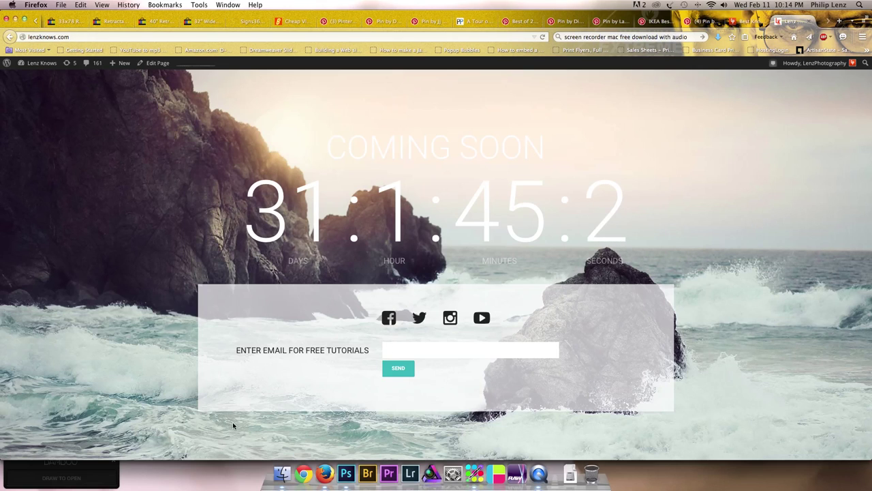
pyautogui.click(14, 18)
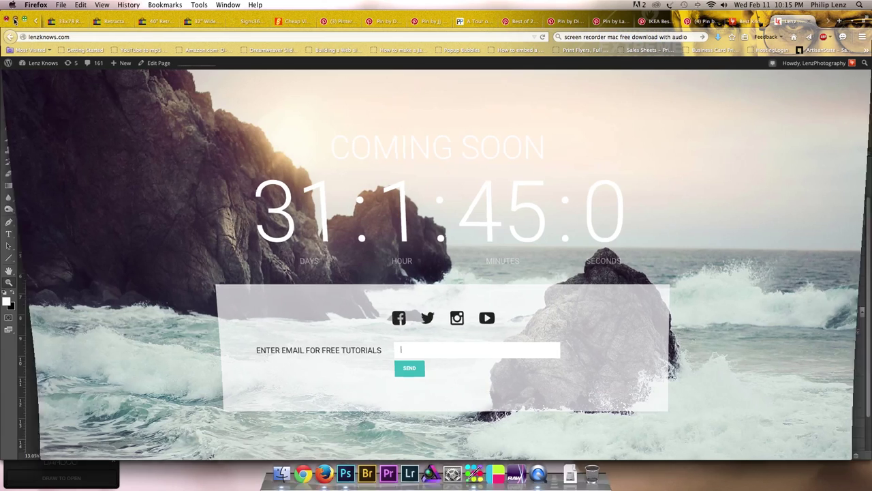